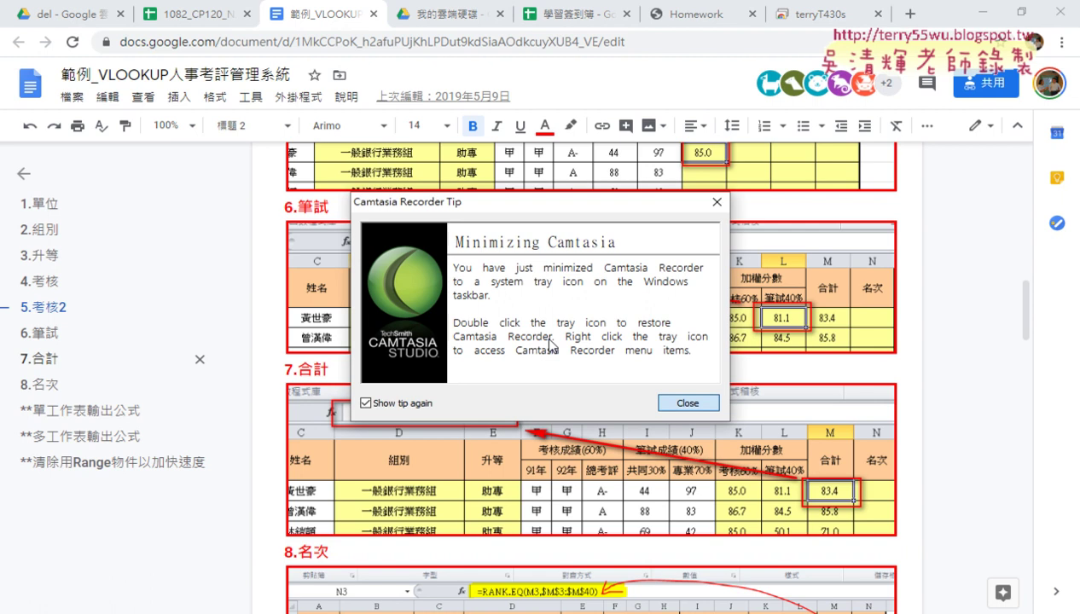
# Dismiss the Camtasia tip, review the 7.合計 example, and switch to the Excel evaluation workbook.
pyautogui.click(688, 403)
pyautogui.scroll(-1, 418, 381)
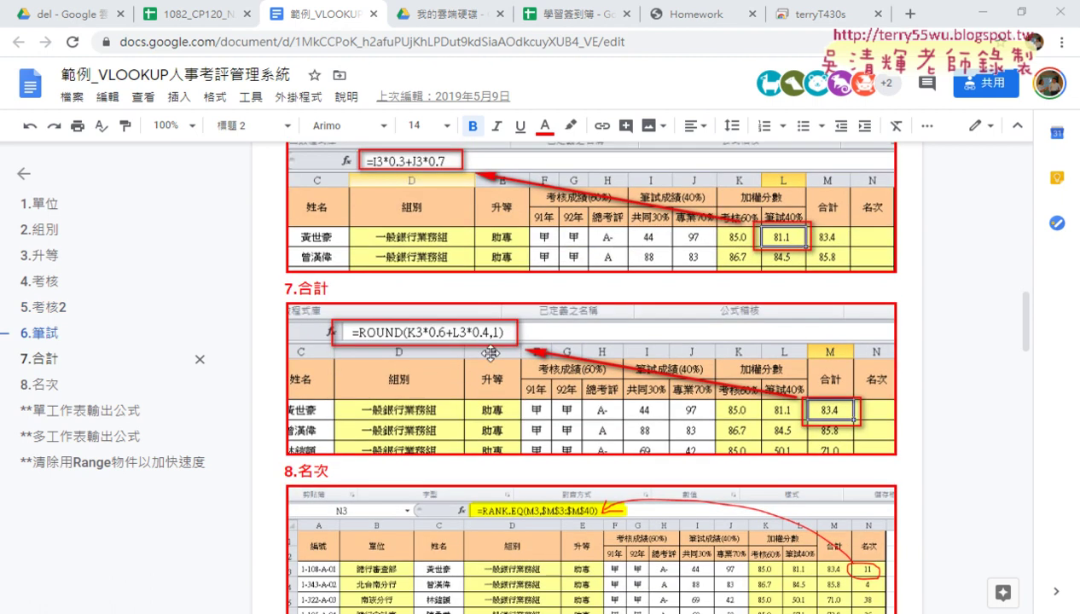
pyautogui.scroll(-1, 738, 418)
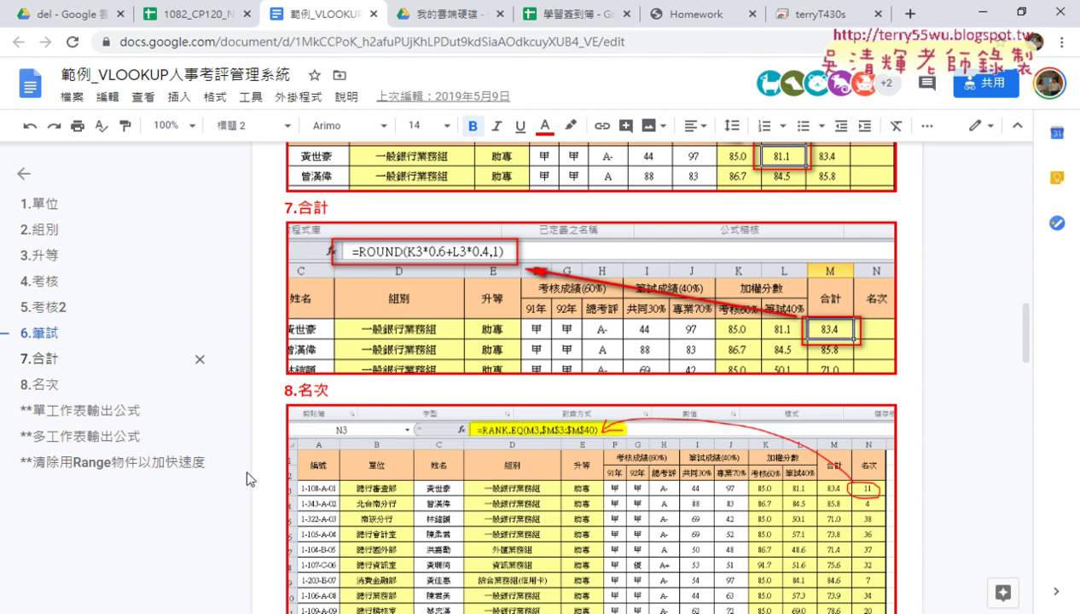
pyautogui.moveTo(170, 609)
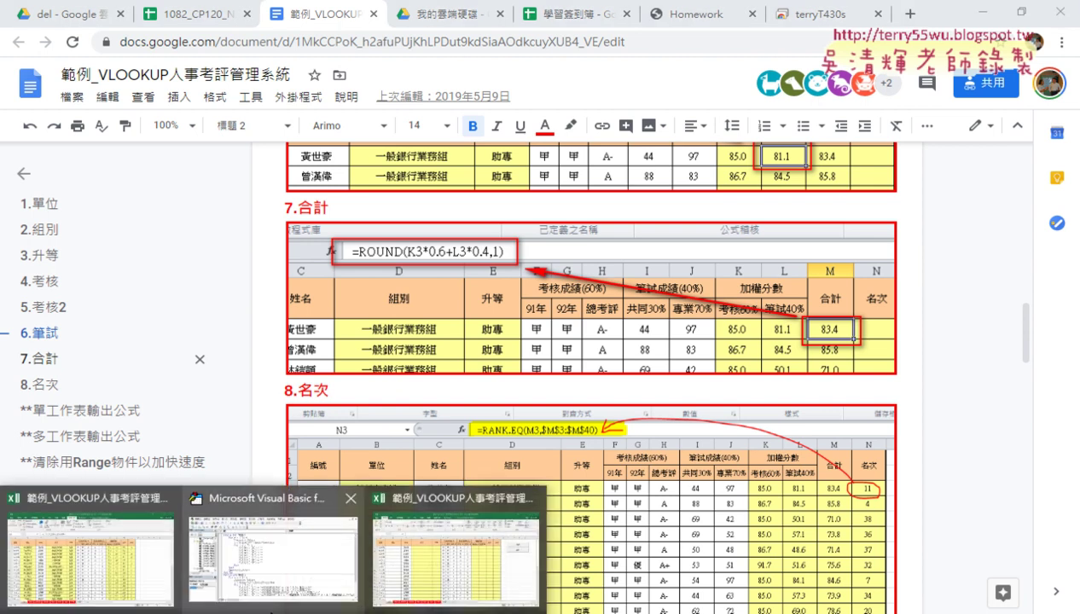
pyautogui.click(110, 546)
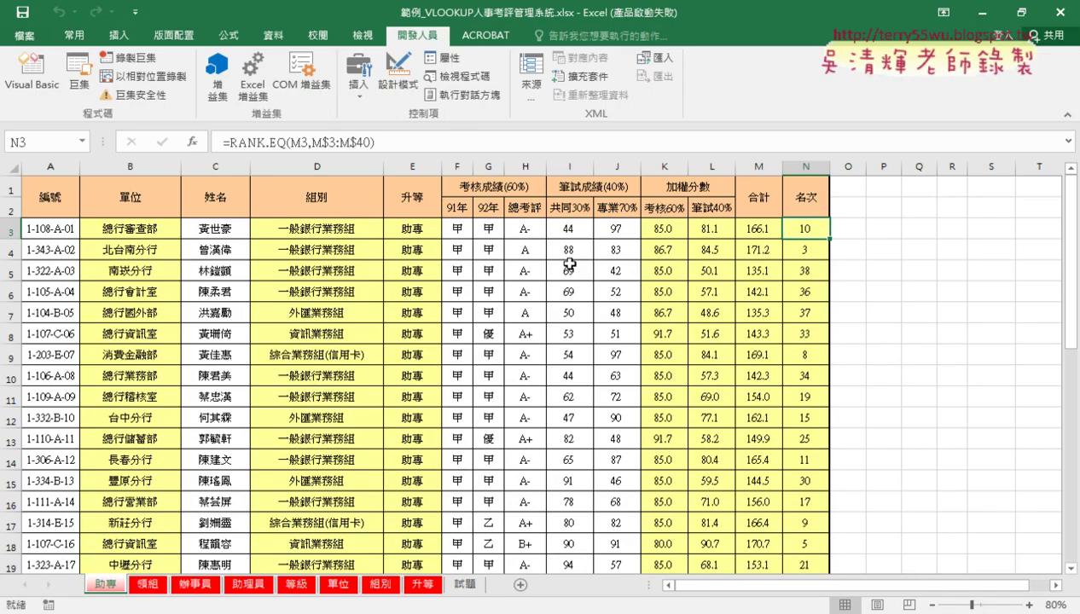
# Change M3's total to =K3*0.6+L3*0.4 and fill it down the 助專 合計 column.
pyautogui.click(749, 232)
pyautogui.click(301, 145)
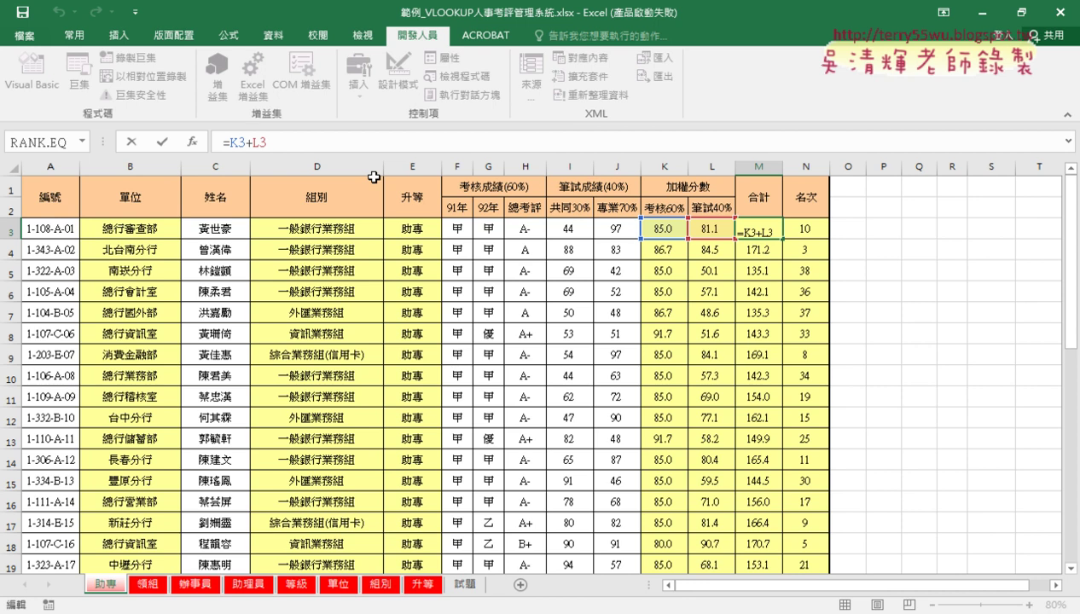
pyautogui.write('*0')
pyautogui.write('.6+L3')
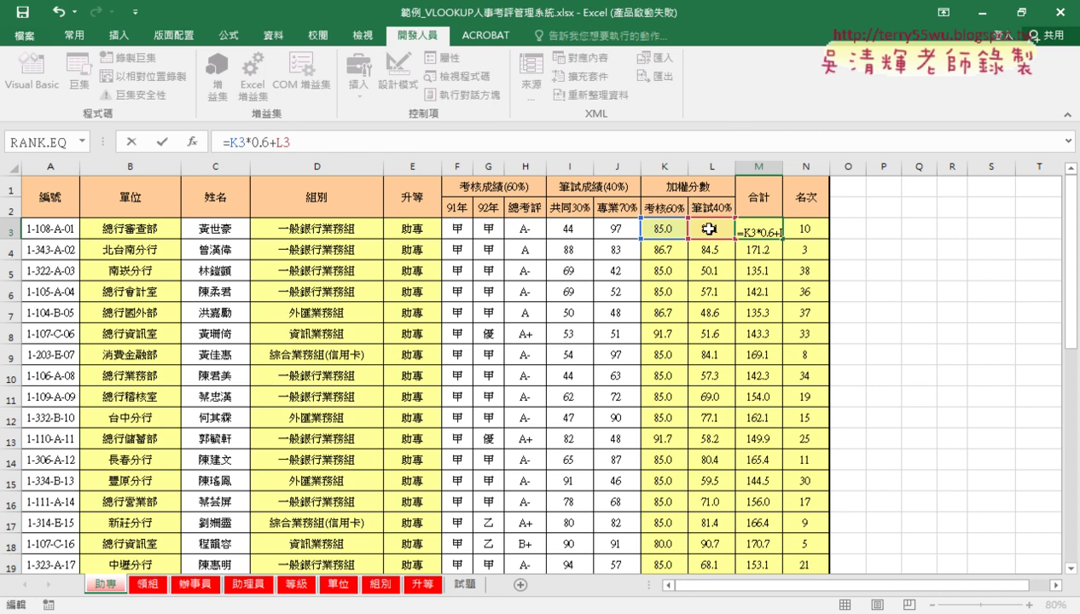
pyautogui.write('*')
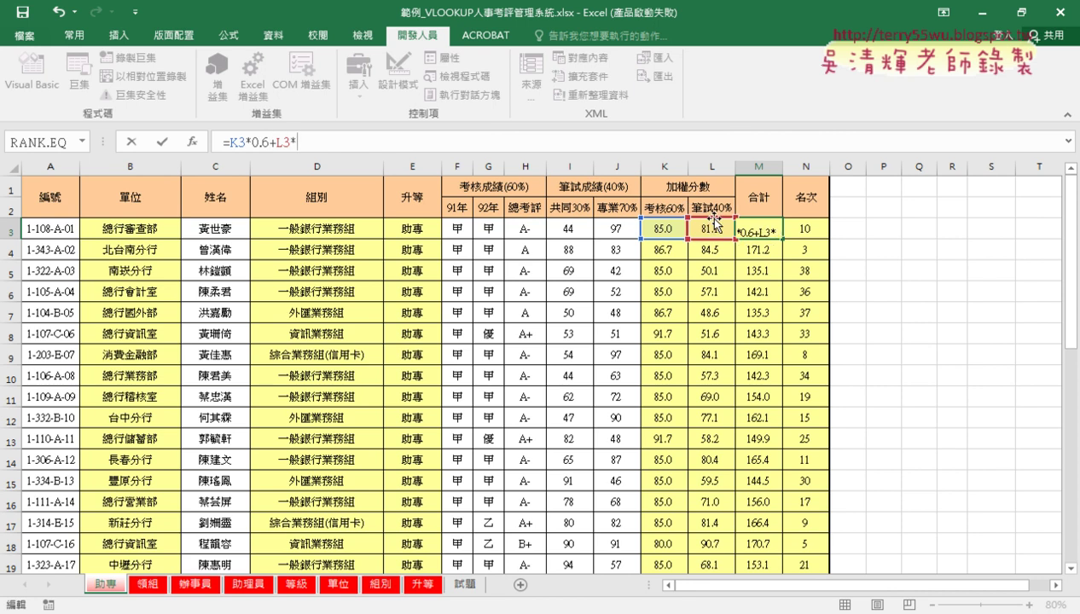
pyautogui.write('0.4')
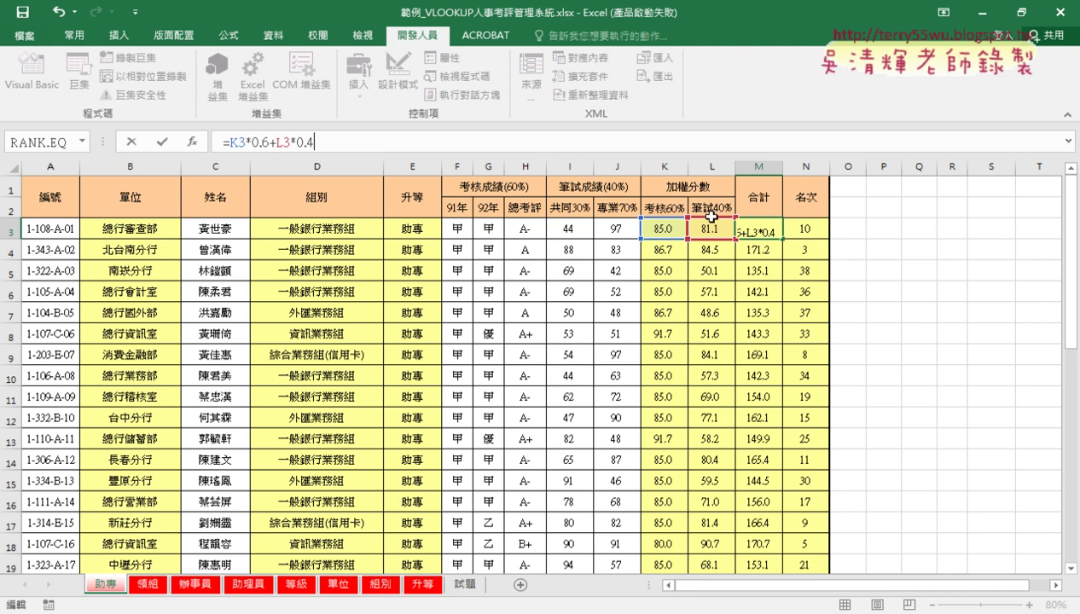
pyautogui.click(162, 142)
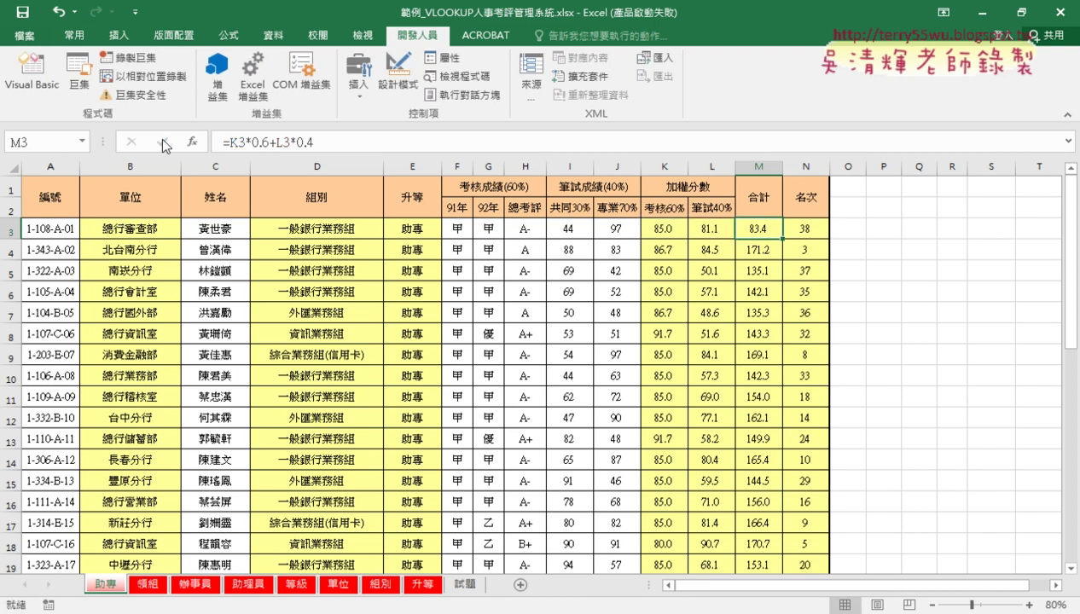
pyautogui.doubleClick(782, 240)
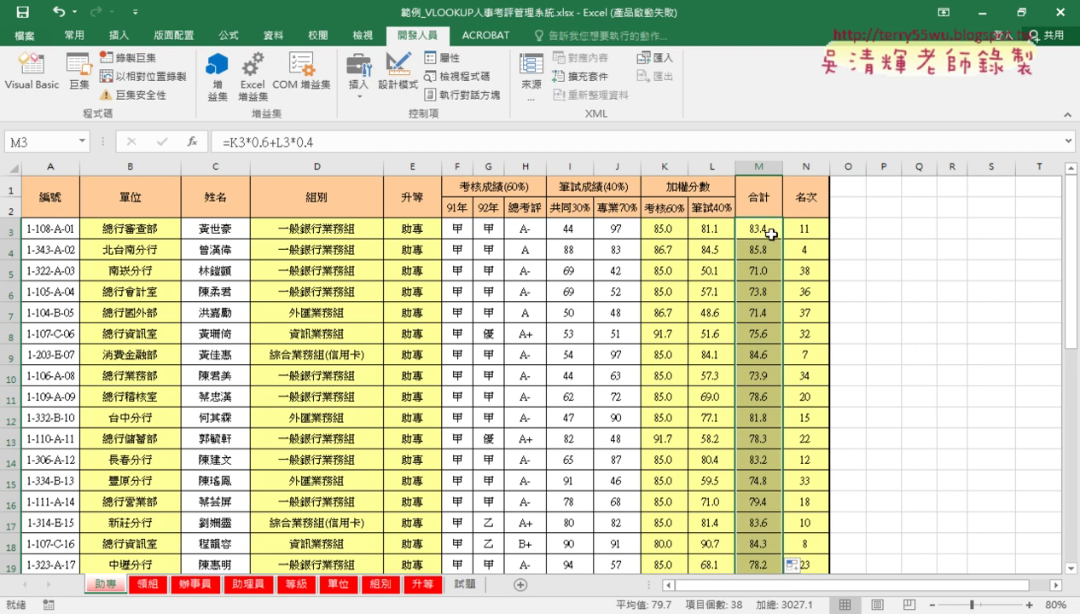
pyautogui.click(770, 234)
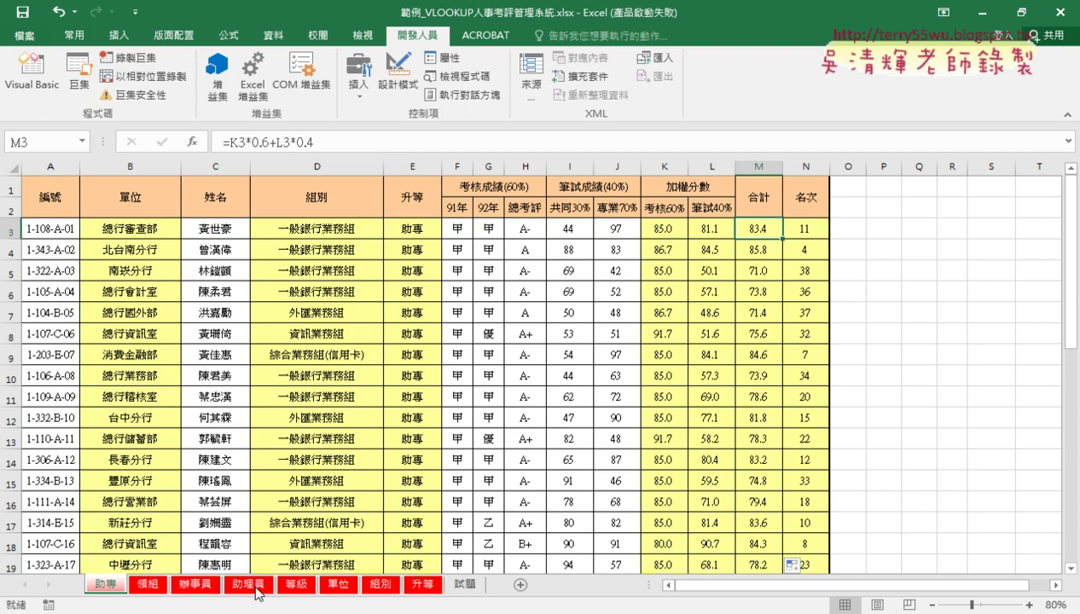
# Group the 助專 through 助理員 sheets and re-enter and fill down the weighted M3 formula.
pyautogui.keyDown('shift'); pyautogui.click(257, 589); pyautogui.keyUp('shift')
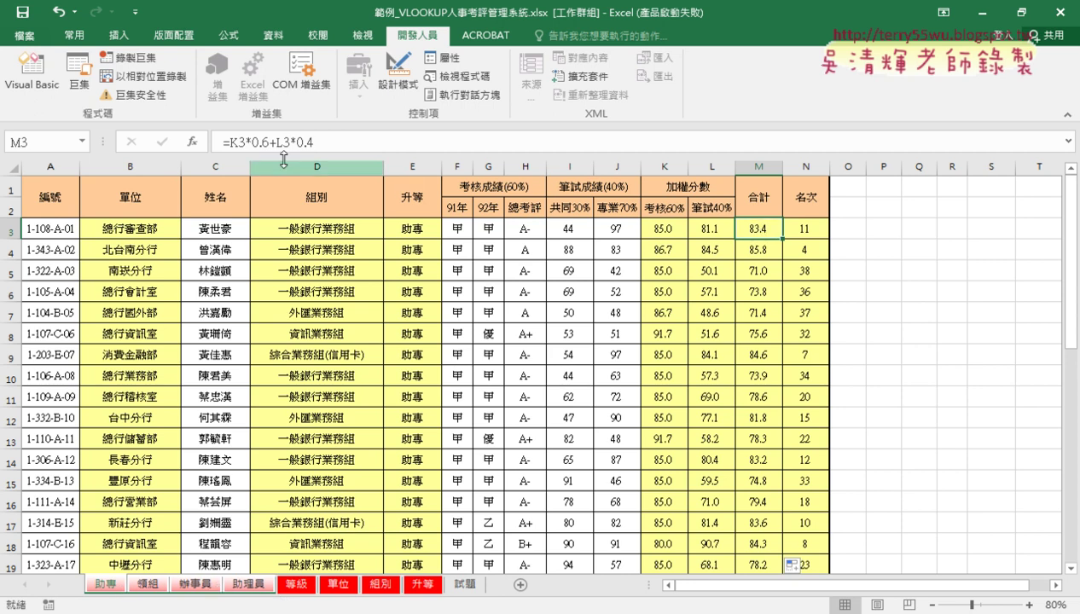
pyautogui.click(252, 141)
pyautogui.click(161, 137)
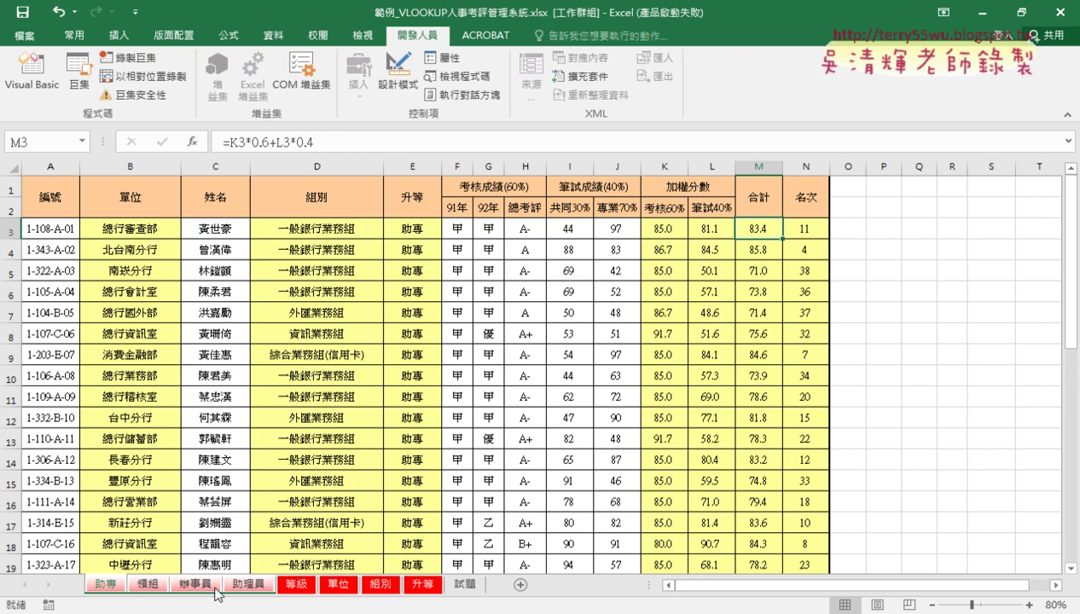
pyautogui.doubleClick(783, 241)
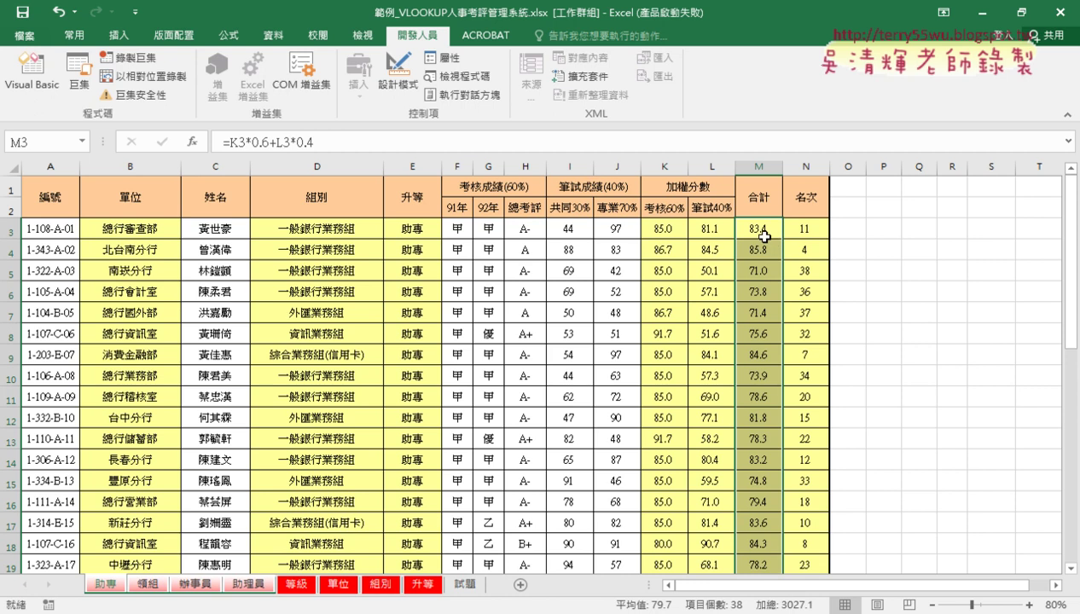
# Check the 領組 sheet's totals and fill its 合計 column with the weighted formula.
pyautogui.click(147, 586)
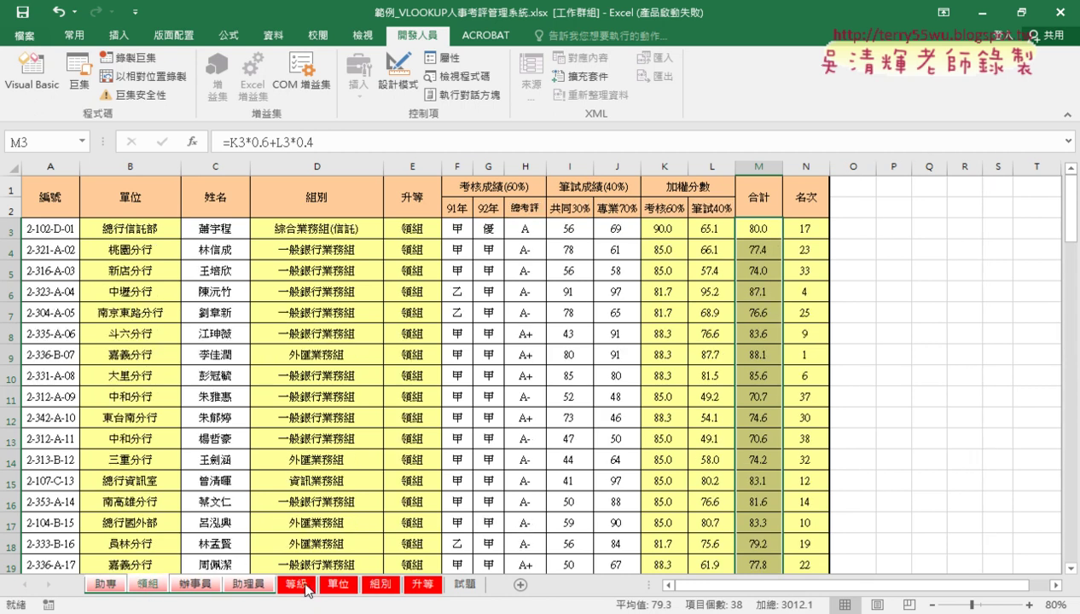
pyautogui.click(304, 587)
pyautogui.click(151, 586)
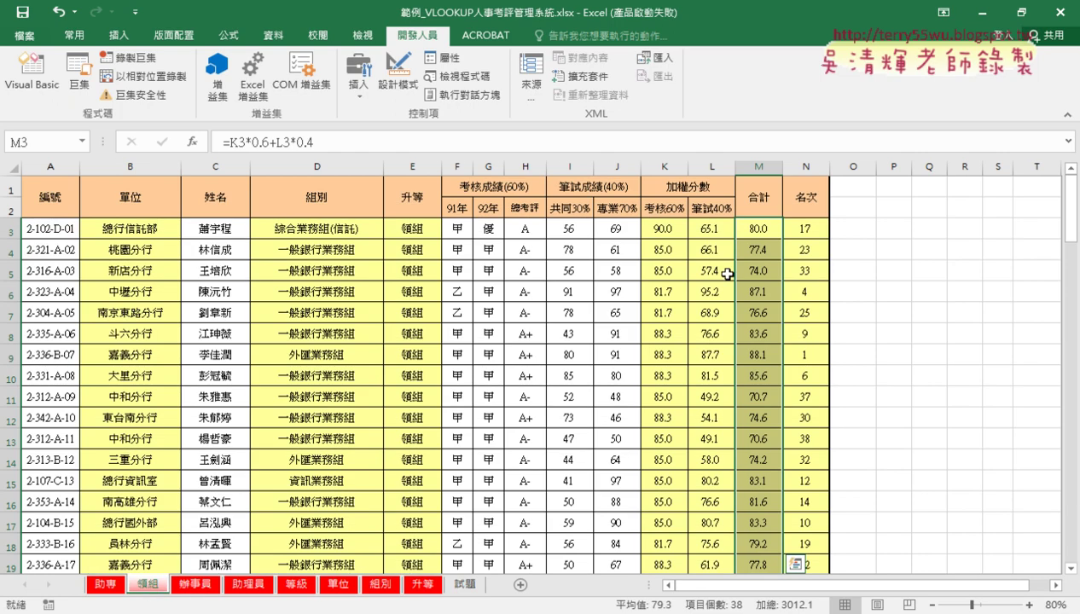
pyautogui.scroll(-5, 856, 312)
pyautogui.scroll(-4, 864, 310)
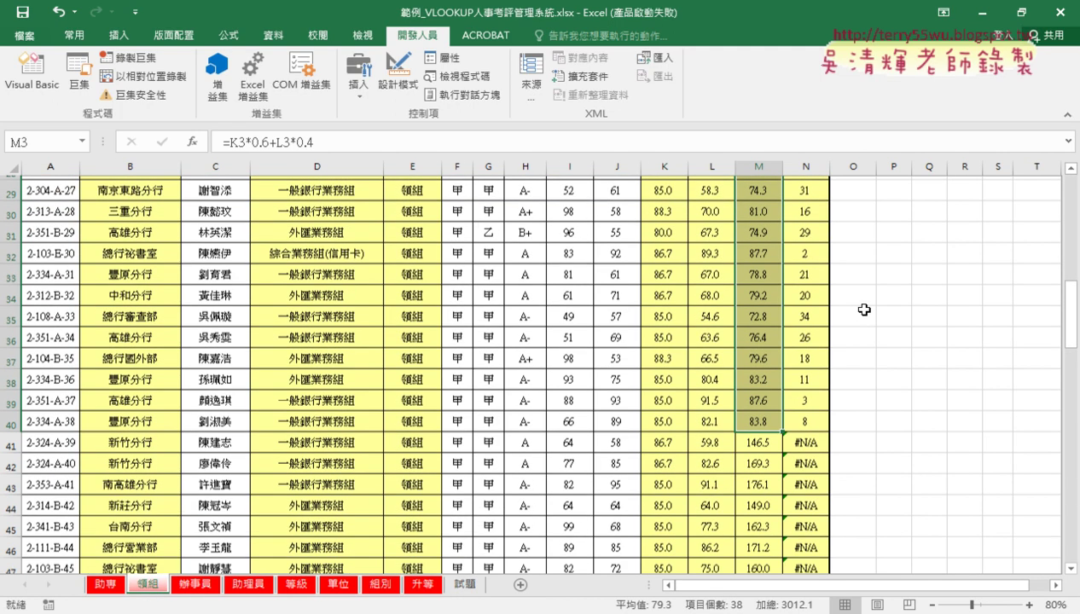
pyautogui.scroll(-2, 864, 309)
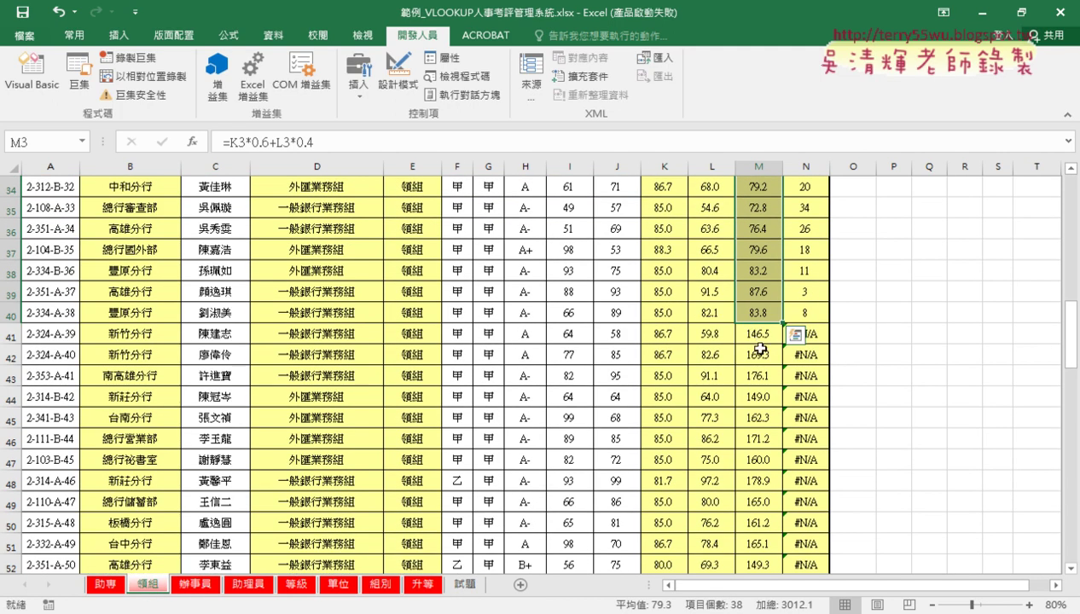
pyautogui.scroll(11, 807, 345)
pyautogui.click(760, 228)
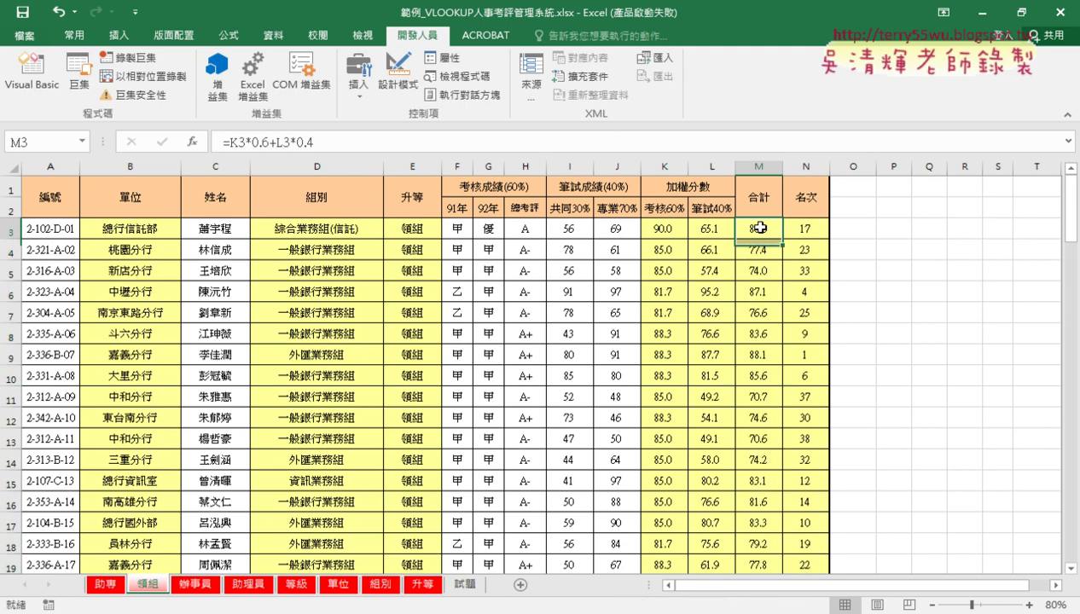
pyautogui.doubleClick(784, 240)
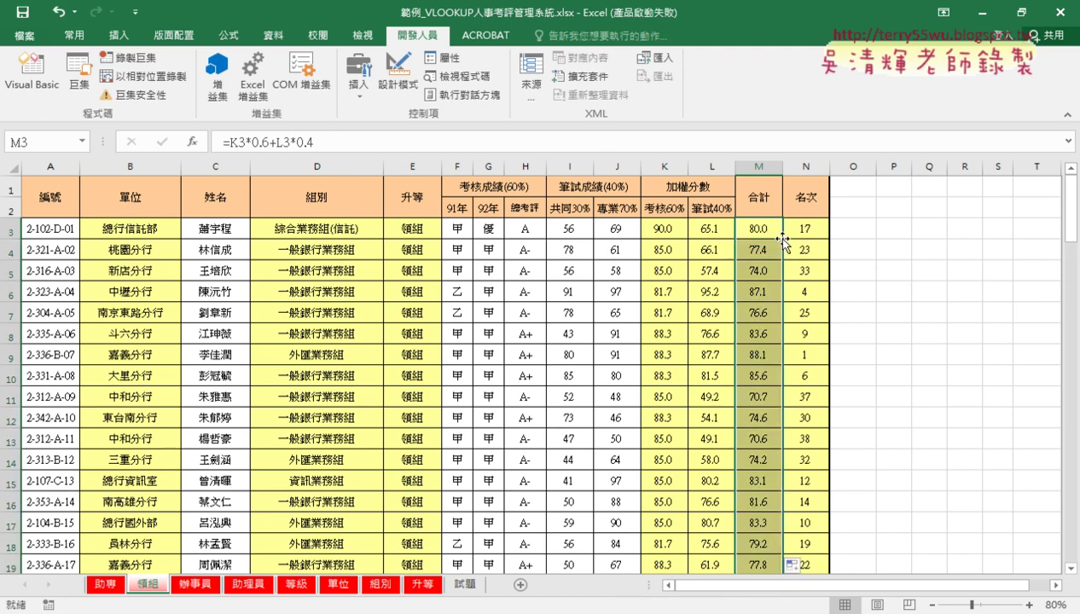
# Fill the weighted 合計 formula down column M on the 辦事員 and 助理員 sheets.
pyautogui.click(199, 587)
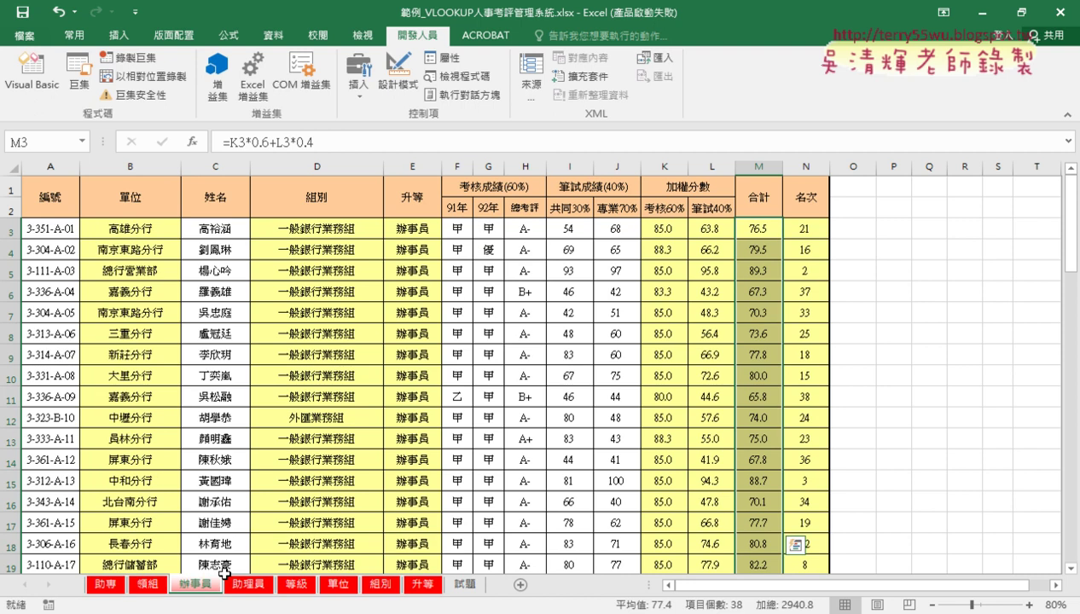
pyautogui.click(750, 228)
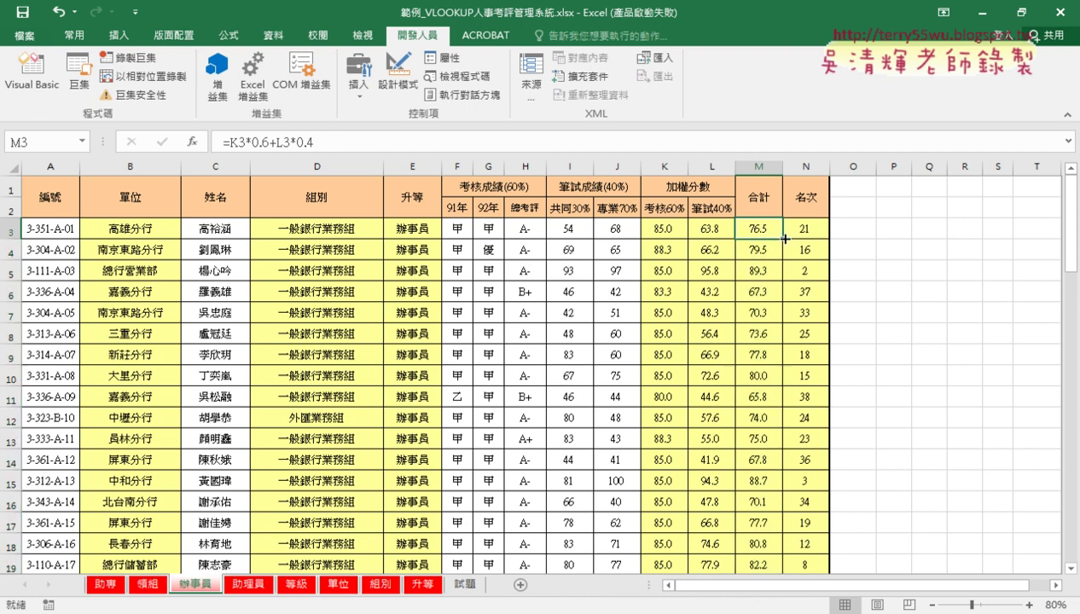
pyautogui.doubleClick(784, 239)
pyautogui.click(248, 585)
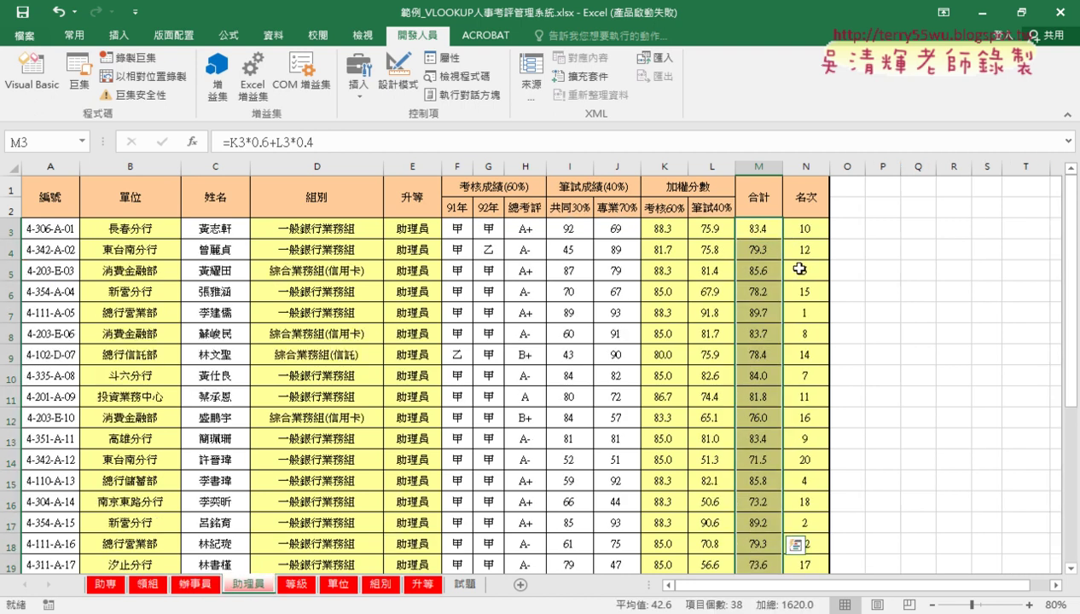
pyautogui.click(757, 232)
pyautogui.doubleClick(783, 240)
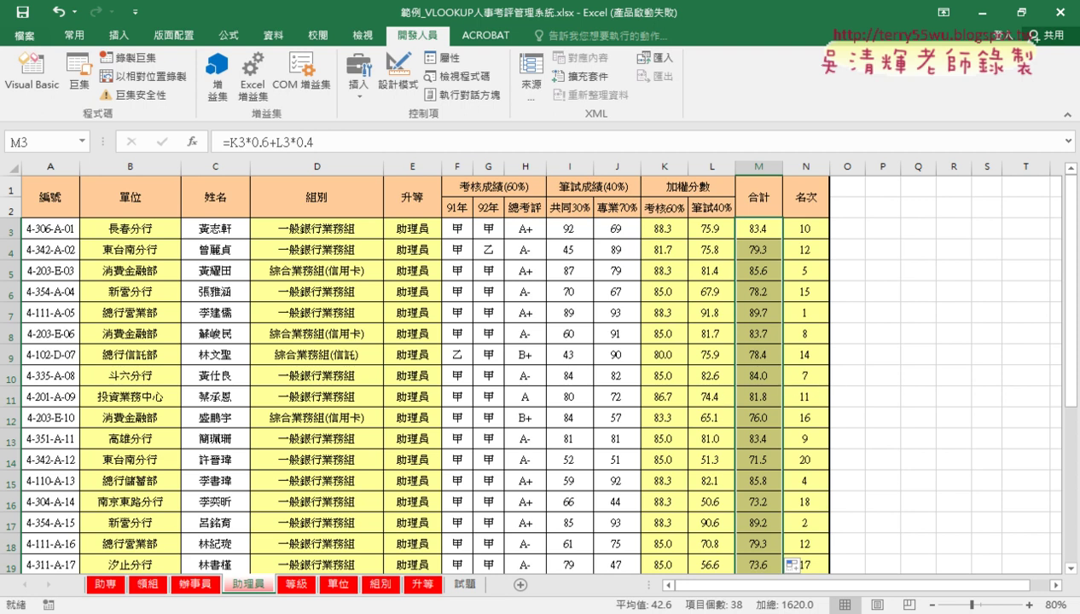
pyautogui.moveTo(274, 613)
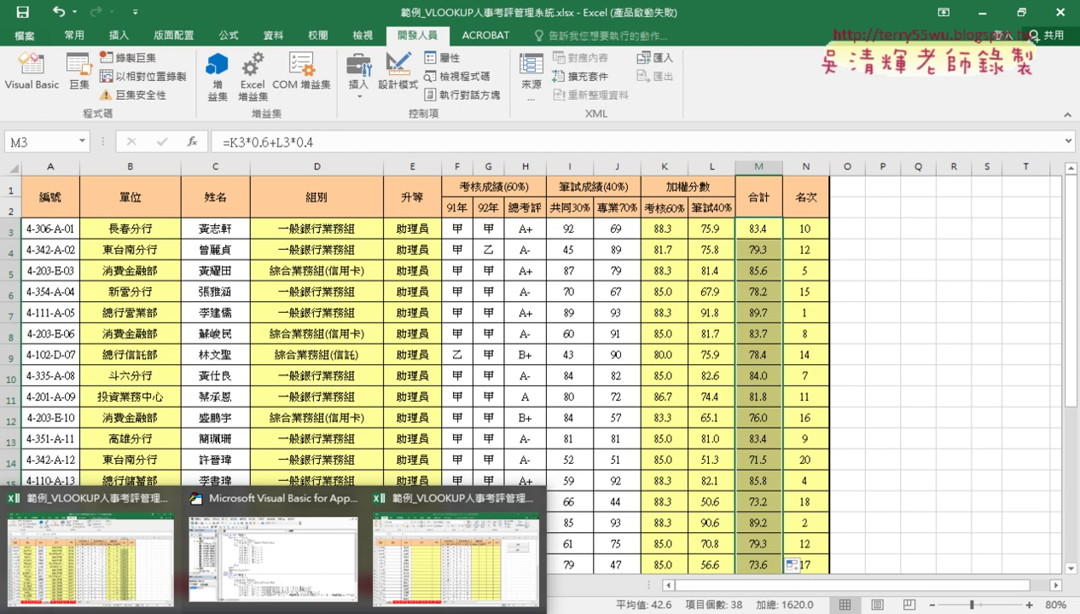
pyautogui.click(478, 546)
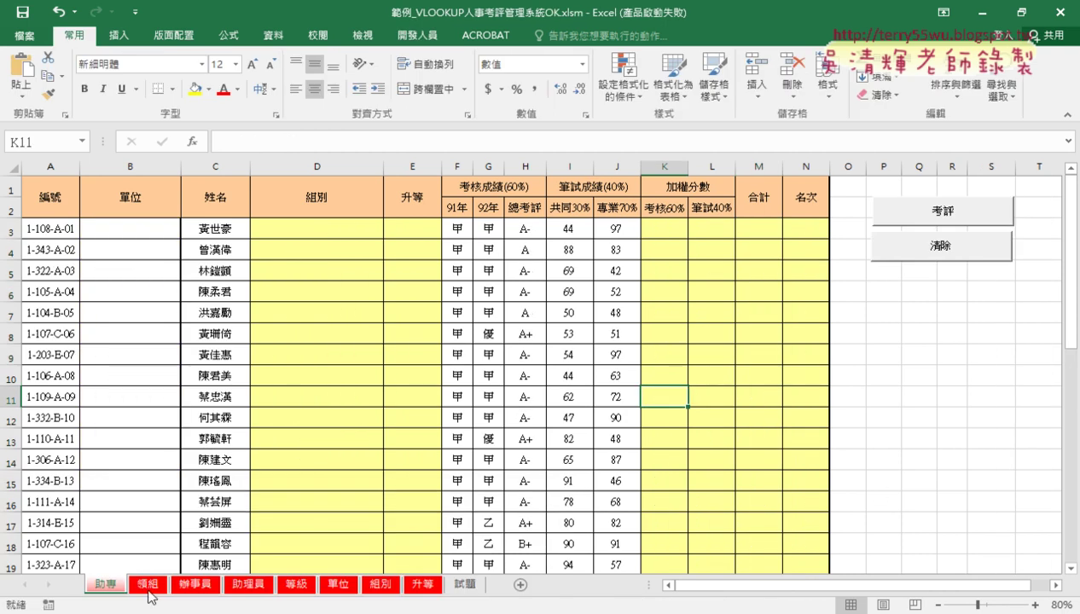
pyautogui.click(192, 585)
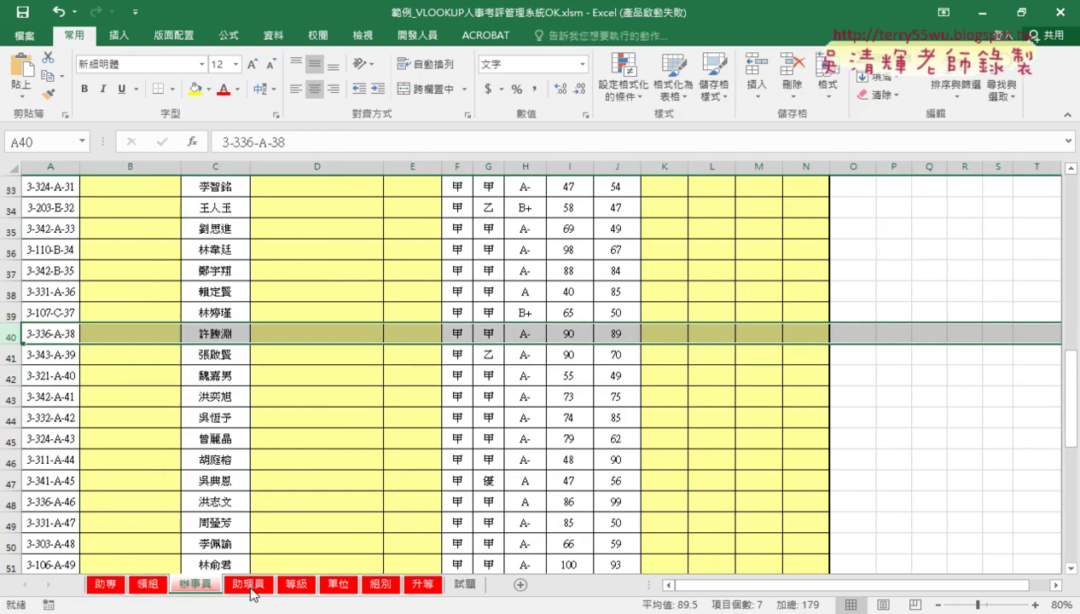
pyautogui.click(239, 589)
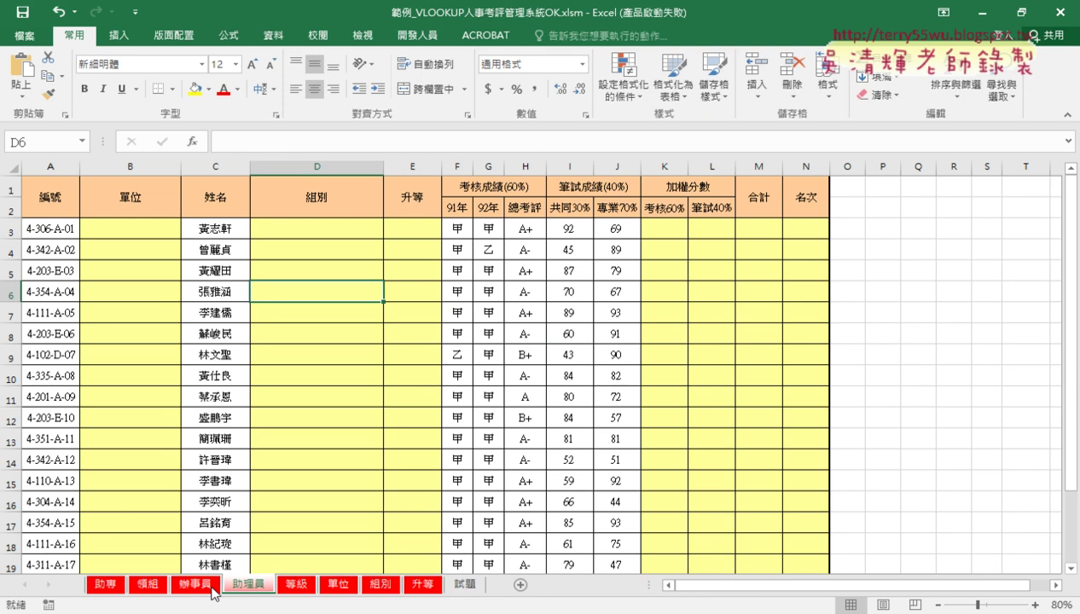
pyautogui.click(101, 585)
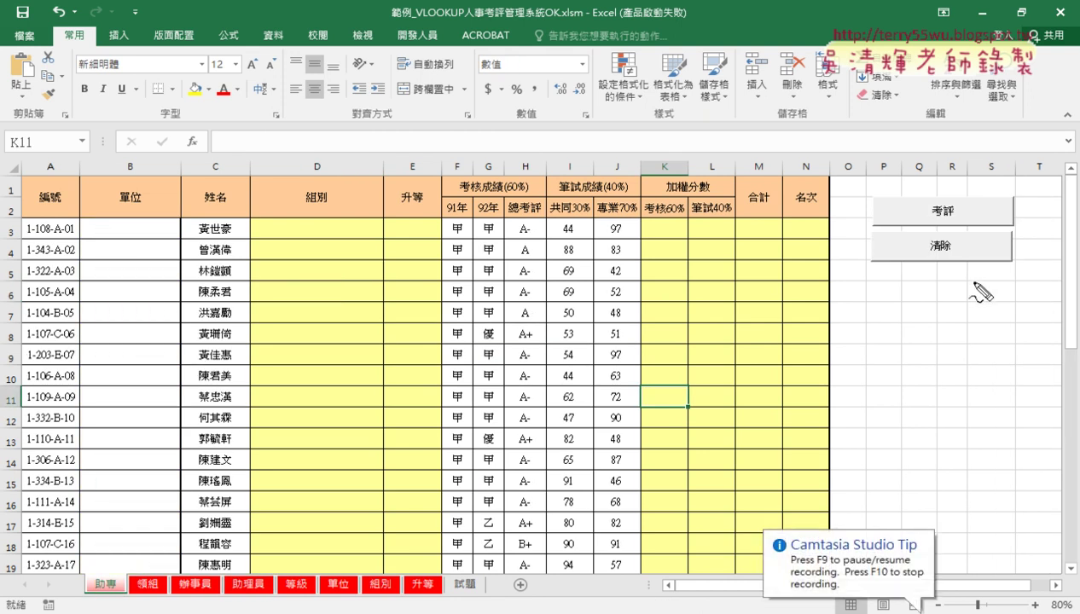
pyautogui.moveTo(964, 285); pyautogui.dragTo(993, 294)
pyautogui.moveTo(939, 210); pyautogui.dragTo(971, 224)
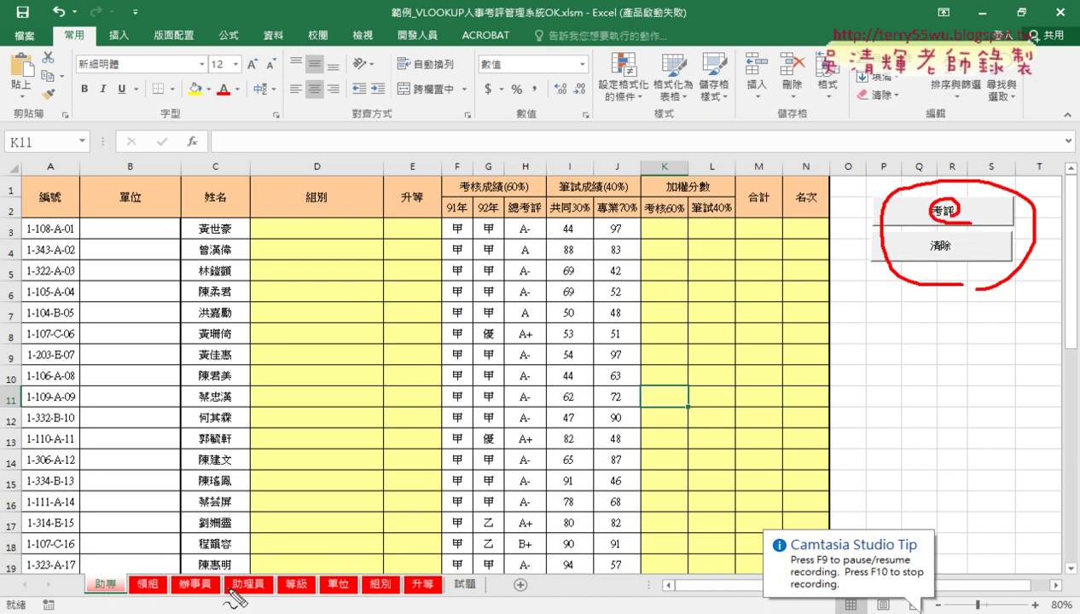
pyautogui.moveTo(141, 220)
pyautogui.mouseDown()
pyautogui.moveTo(140, 300)
pyautogui.moveTo(158, 287)
pyautogui.mouseUp()
pyautogui.moveTo(305, 226); pyautogui.dragTo(334, 267)
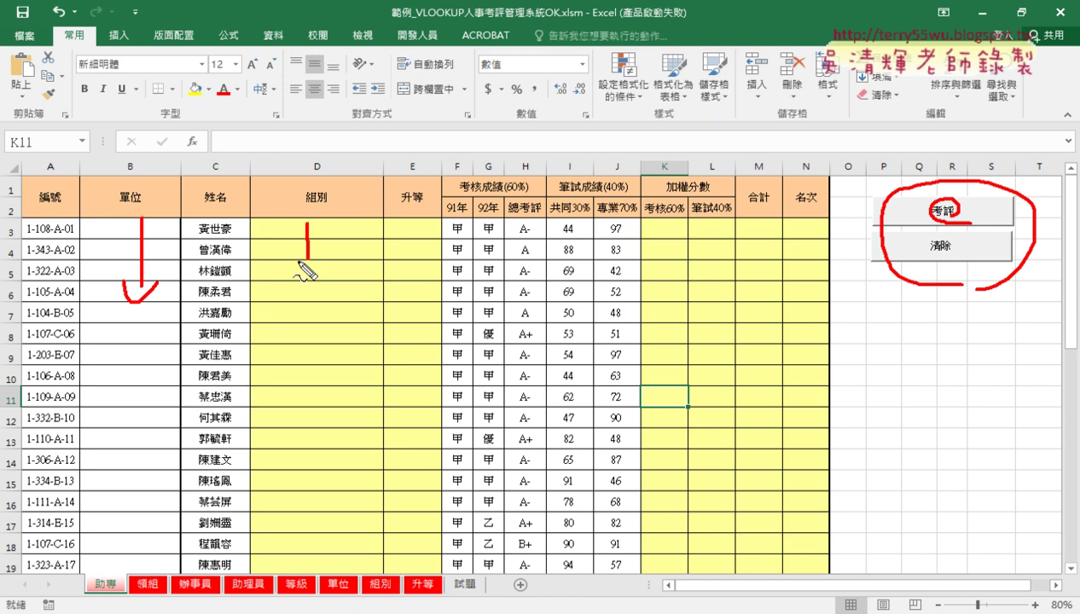
pyautogui.moveTo(397, 236)
pyautogui.mouseDown()
pyautogui.moveTo(398, 274)
pyautogui.moveTo(424, 271)
pyautogui.mouseUp()
pyautogui.moveTo(657, 229)
pyautogui.mouseDown()
pyautogui.moveTo(655, 292)
pyautogui.moveTo(675, 281)
pyautogui.mouseUp()
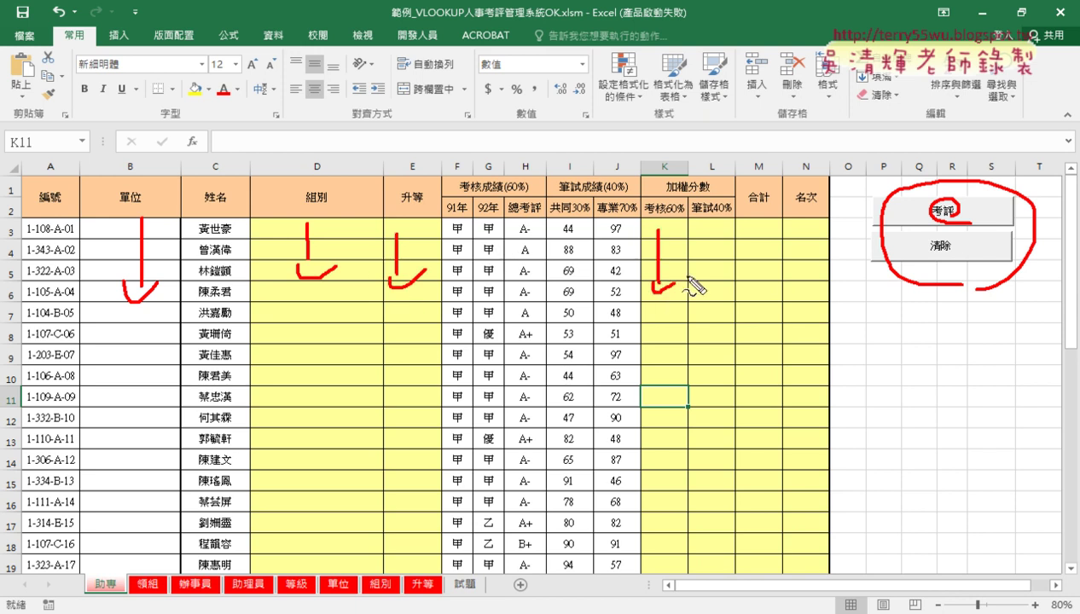
pyautogui.moveTo(708, 231)
pyautogui.mouseDown()
pyautogui.moveTo(706, 291)
pyautogui.moveTo(718, 292)
pyautogui.mouseUp()
pyautogui.moveTo(762, 223); pyautogui.dragTo(768, 284)
pyautogui.moveTo(805, 241); pyautogui.dragTo(834, 275)
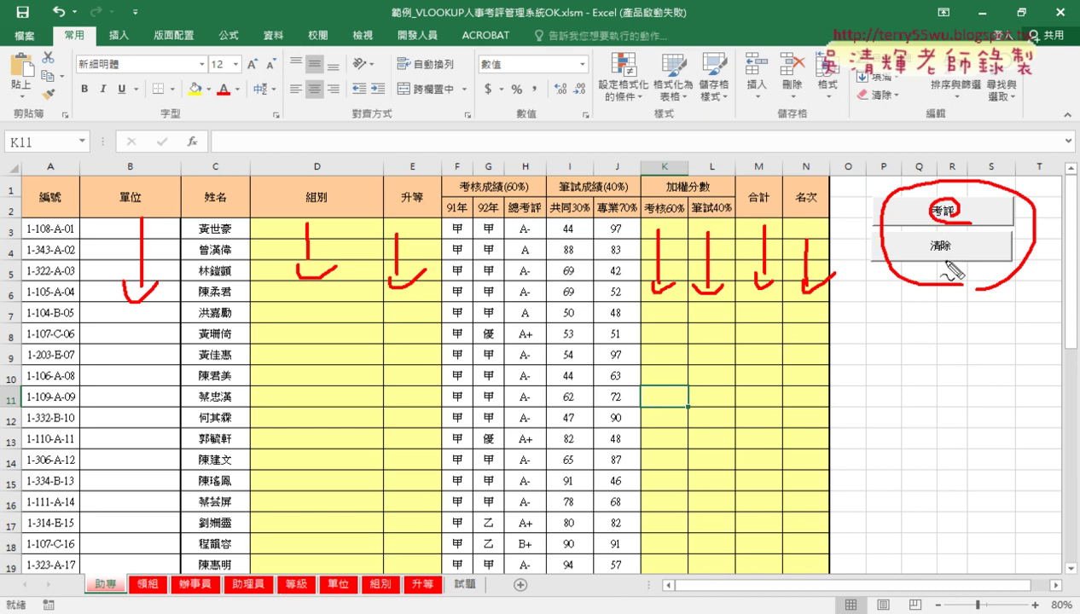
pyautogui.press('Escape')
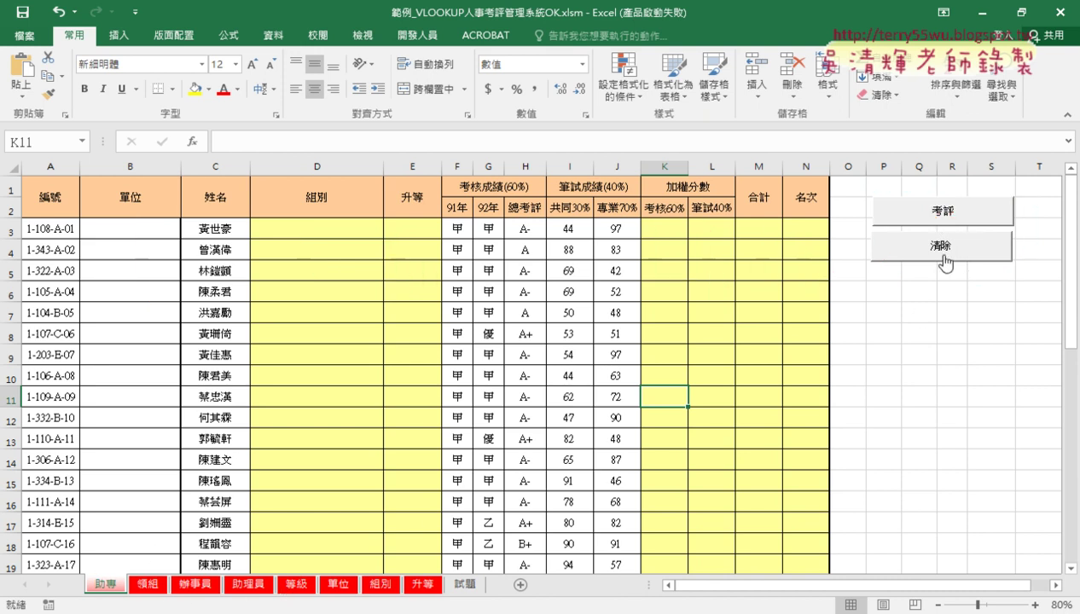
pyautogui.click(951, 221)
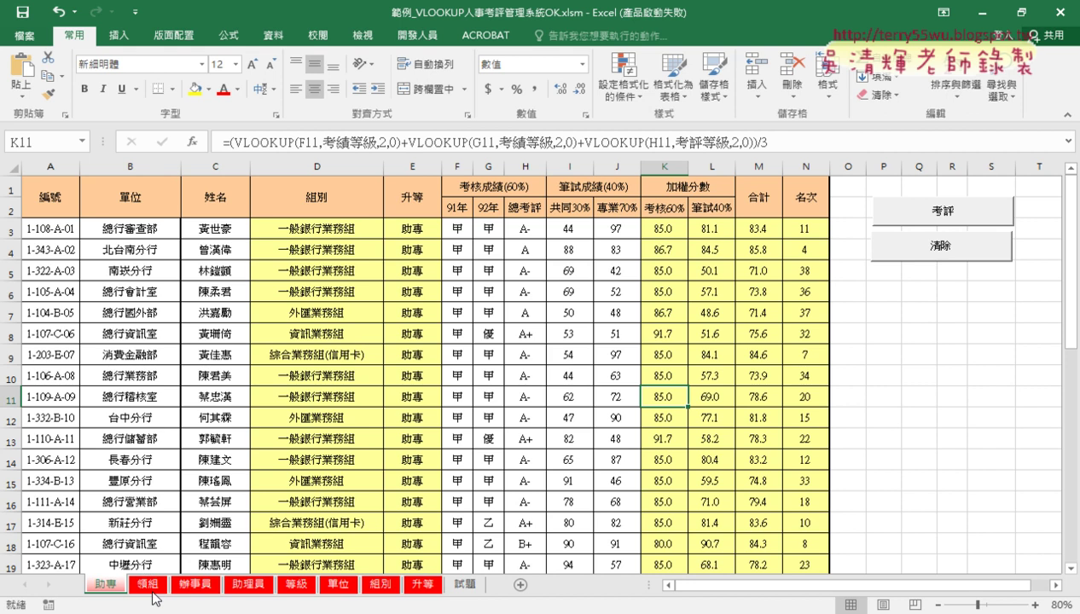
pyautogui.click(151, 584)
pyautogui.scroll(6, 170, 555)
pyautogui.scroll(4, 170, 555)
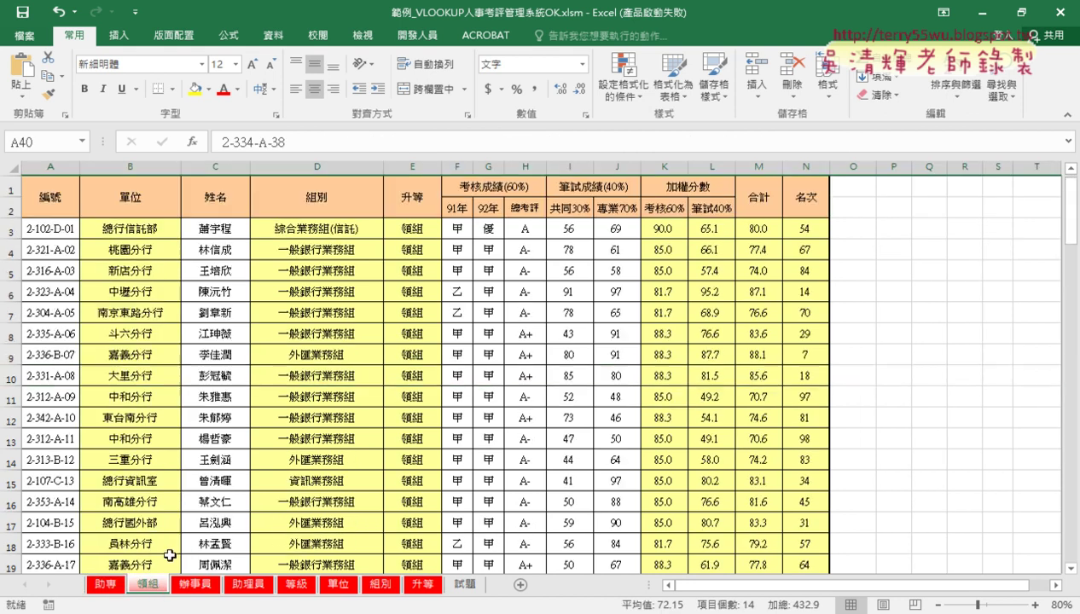
pyautogui.click(196, 584)
pyautogui.scroll(1, 241, 506)
pyautogui.scroll(6, 241, 506)
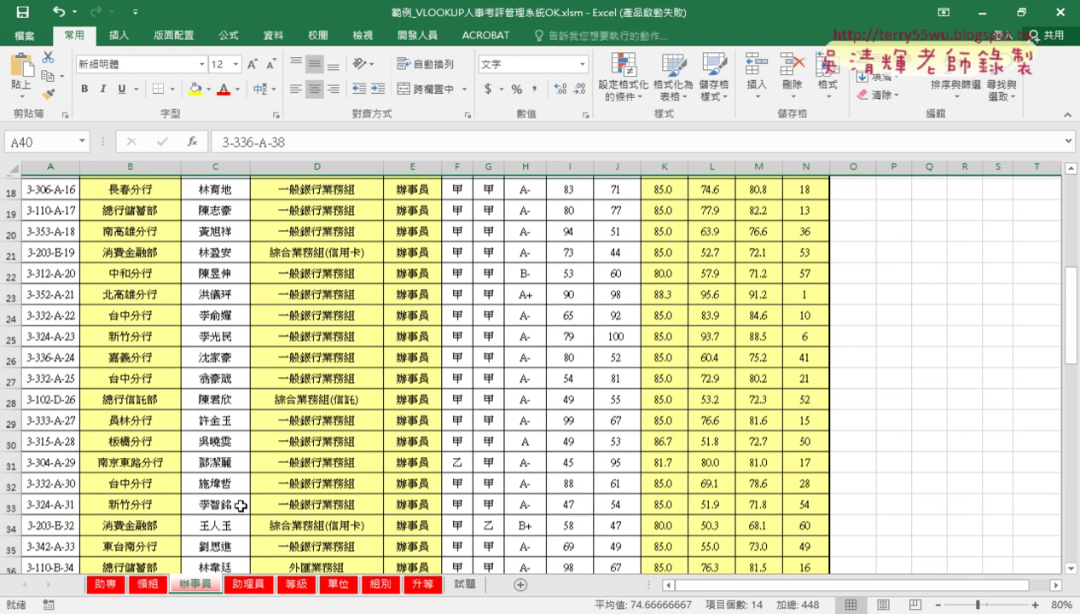
pyautogui.scroll(6, 240, 506)
pyautogui.click(248, 585)
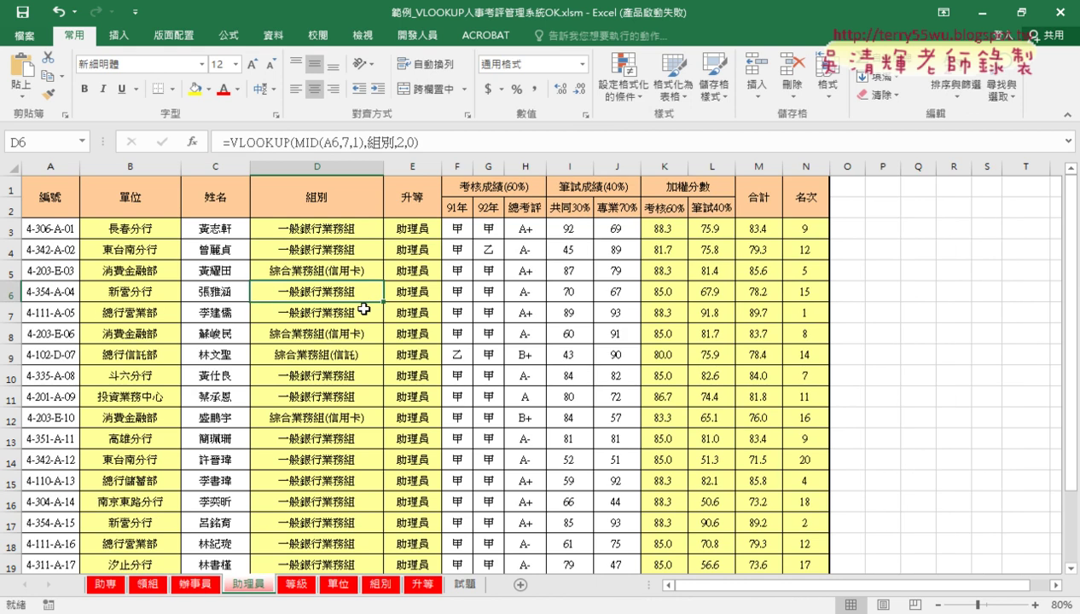
pyautogui.click(116, 587)
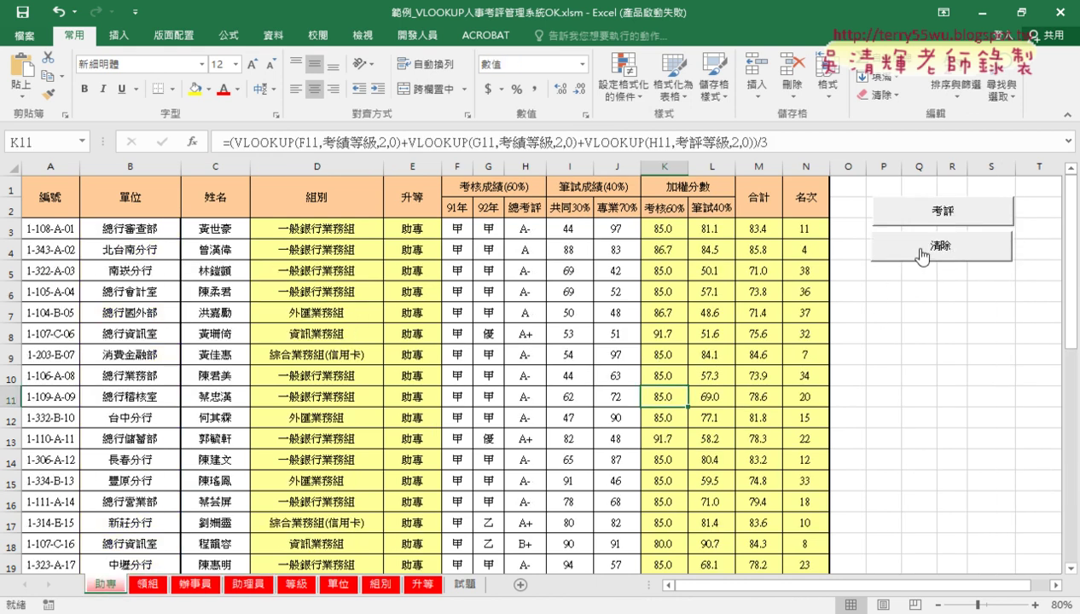
pyautogui.click(922, 252)
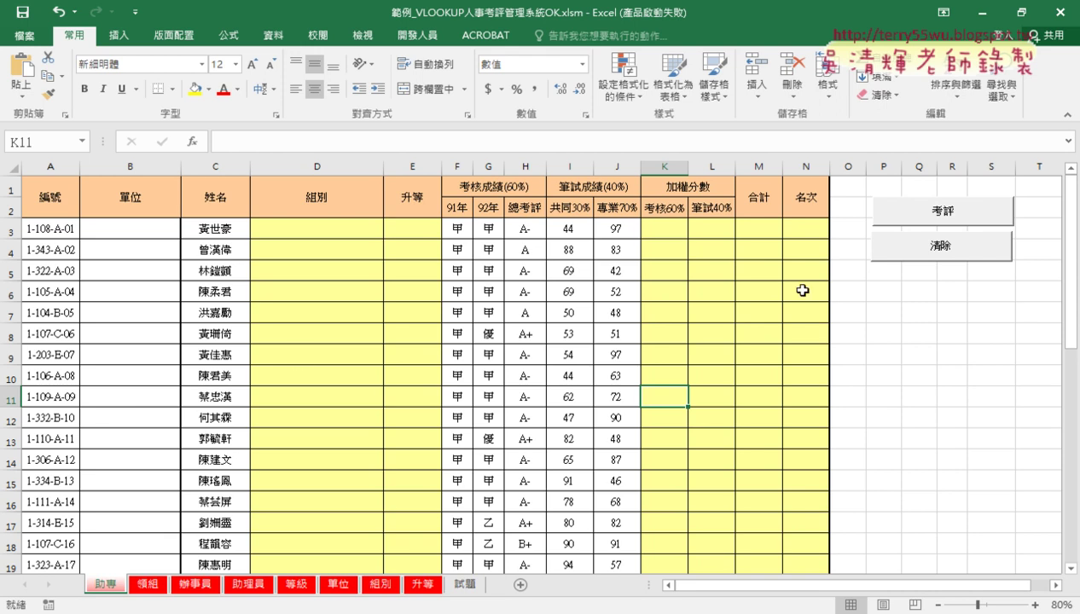
# Run the 考評 macro again, then clear its results with 清除.
pyautogui.click(924, 215)
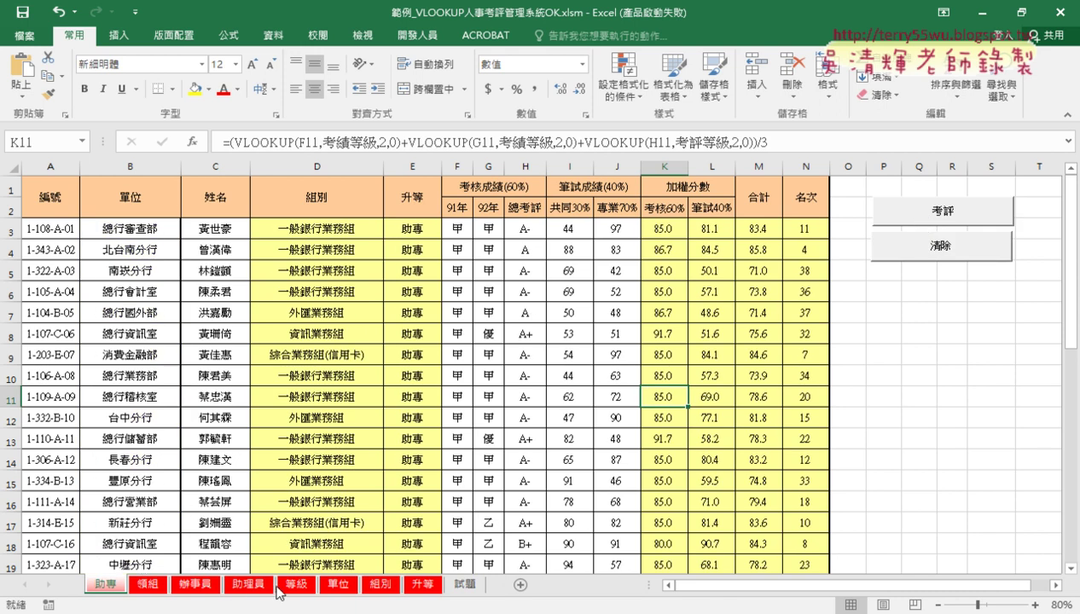
pyautogui.click(907, 246)
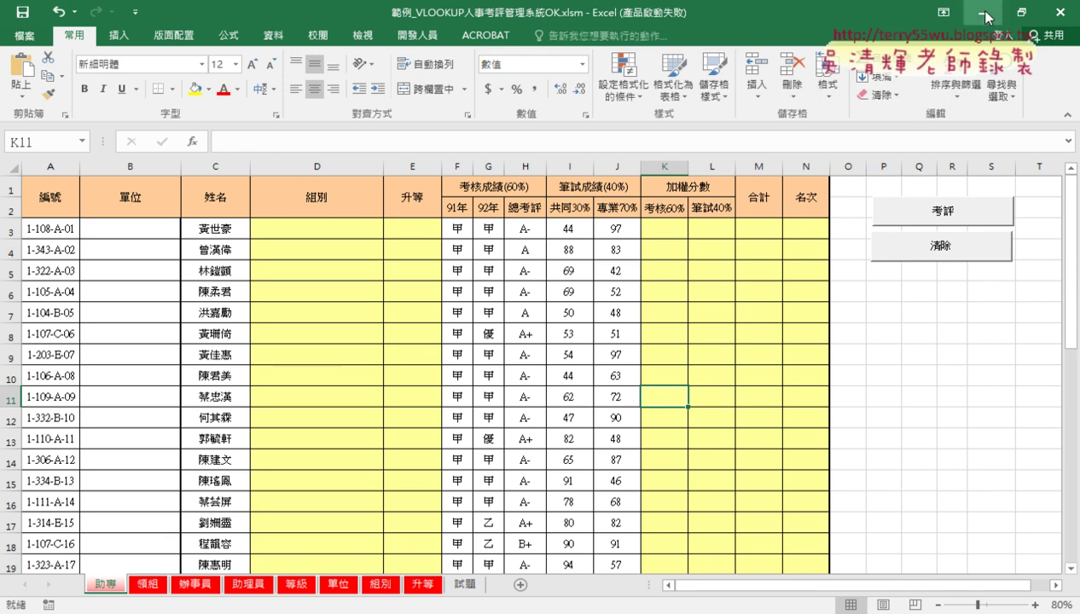
# Close the macro workbook without saving and select the 助事 sheet.
pyautogui.click(1042, 16)
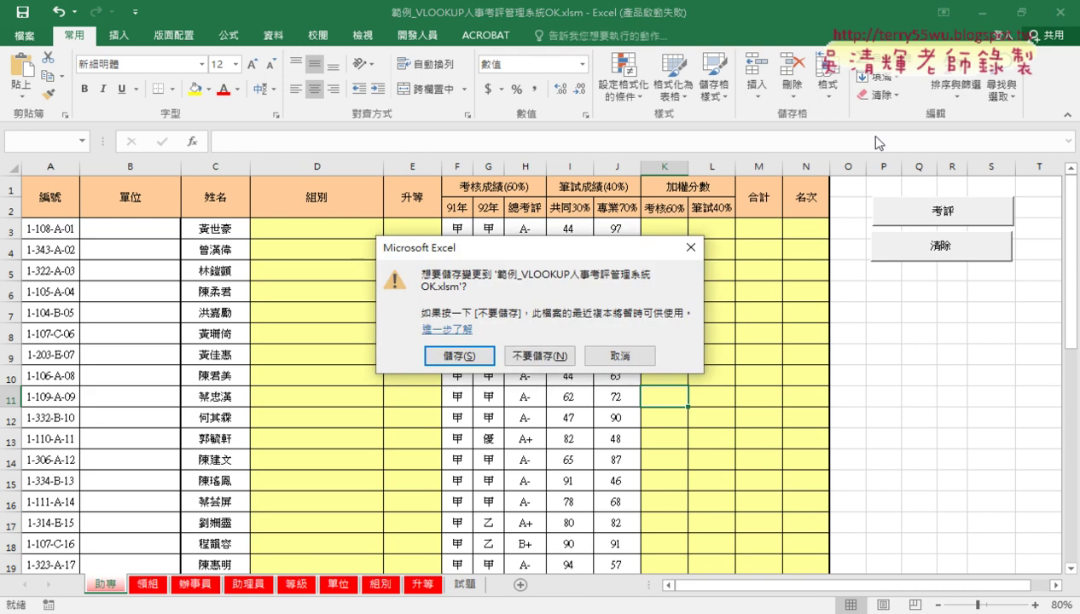
pyautogui.click(537, 357)
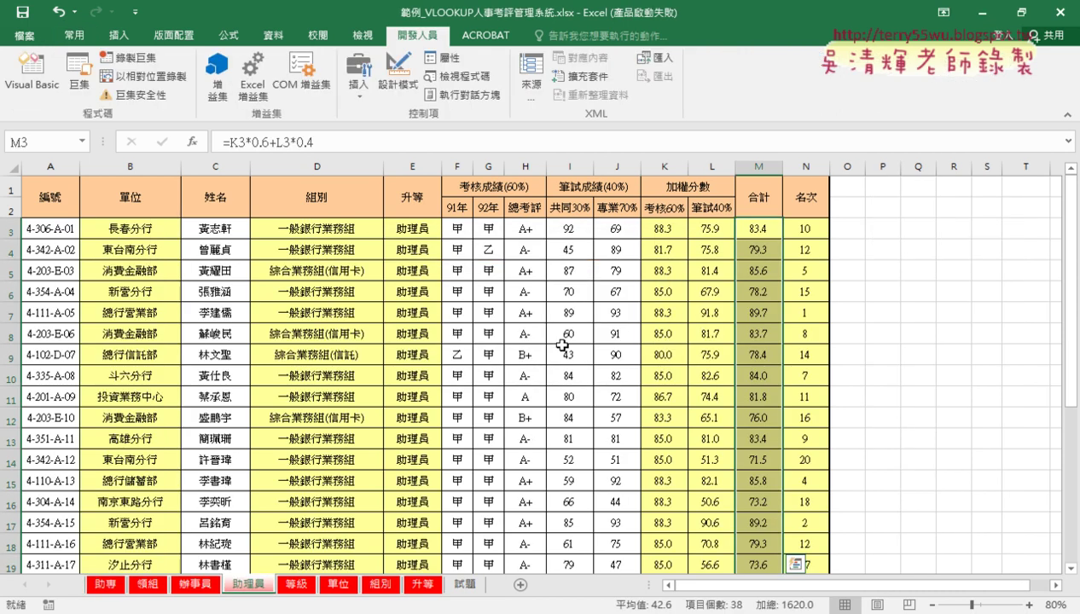
pyautogui.click(105, 585)
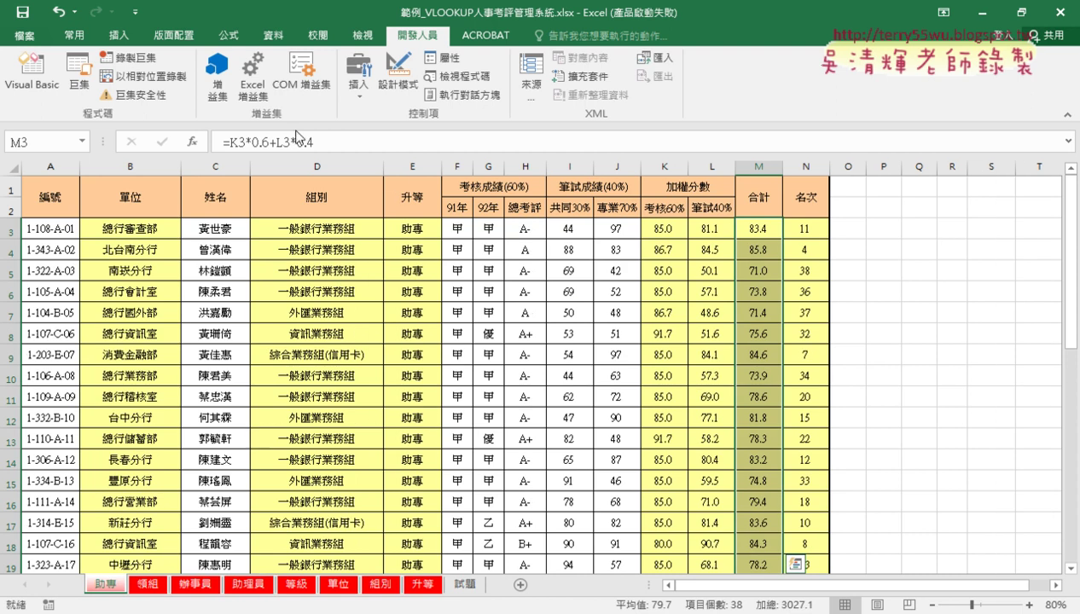
# Insert a new module in the VBA editor and declare Sub 考評 in it.
pyautogui.click(45, 80)
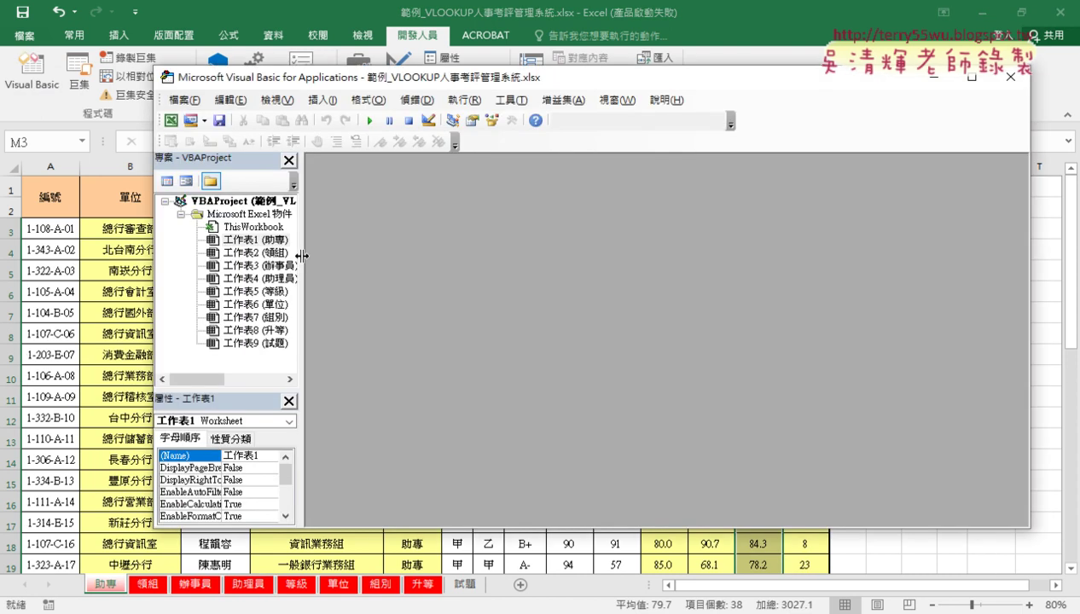
pyautogui.rightClick(242, 314)
pyautogui.moveTo(285, 380)
pyautogui.click(443, 401)
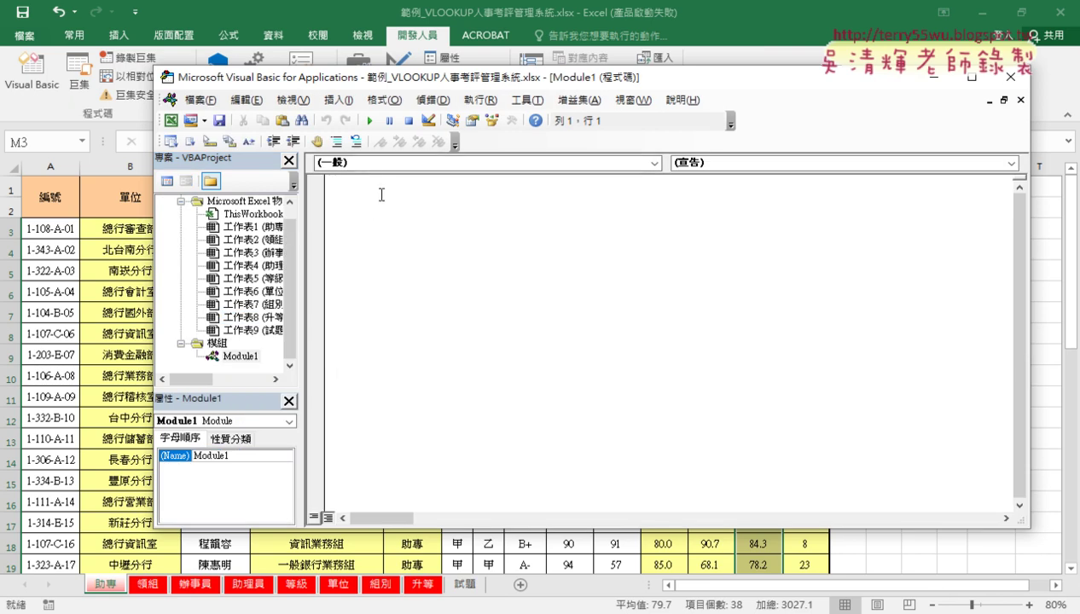
pyautogui.moveTo(373, 85); pyautogui.dragTo(522, 84)
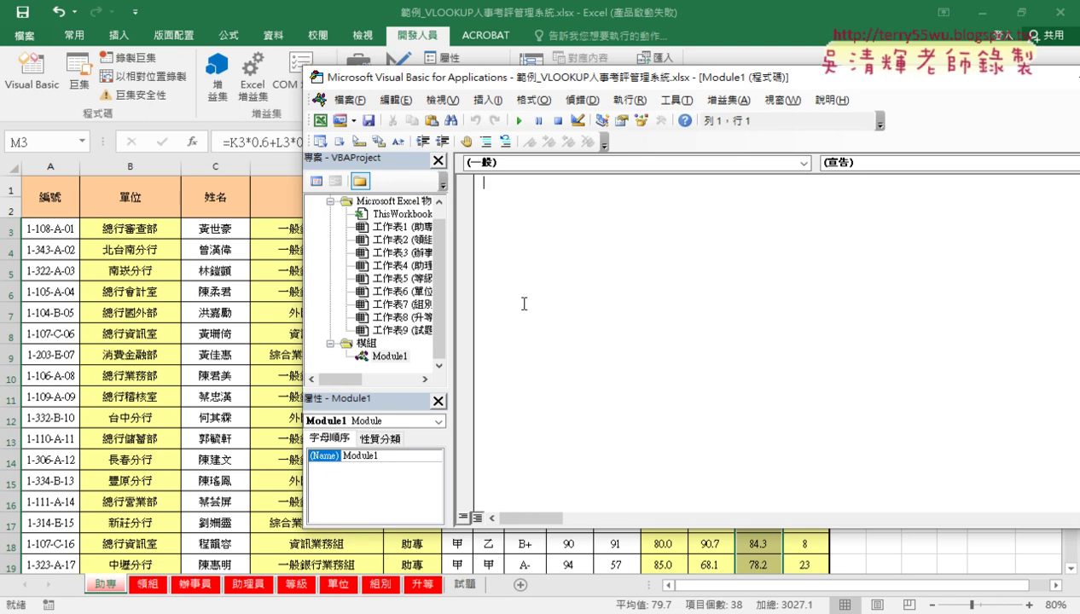
pyautogui.write('sub ')
pyautogui.write('考評')
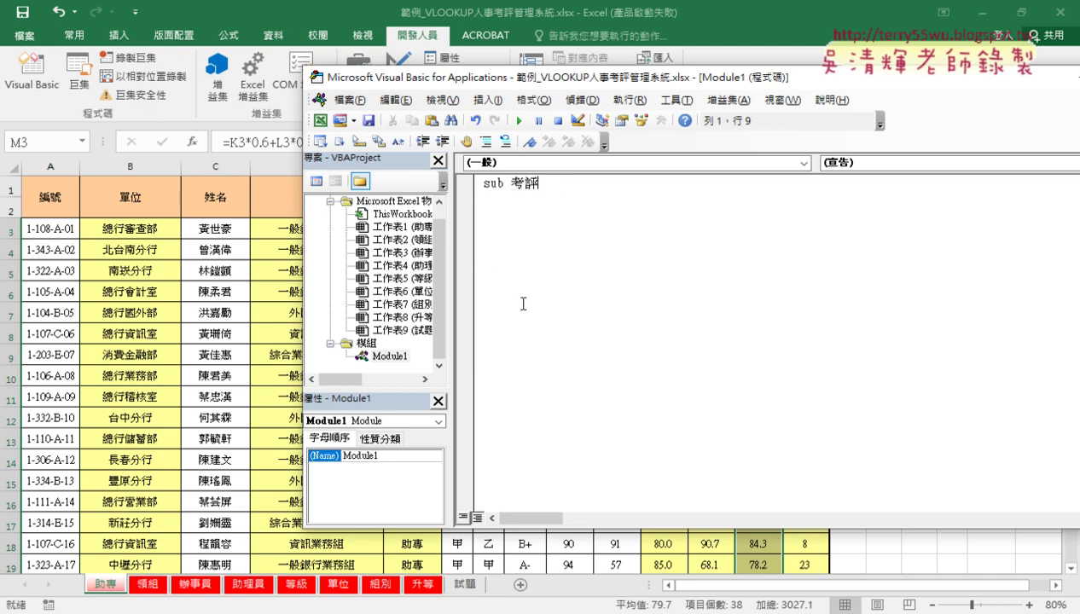
pyautogui.press('Return')
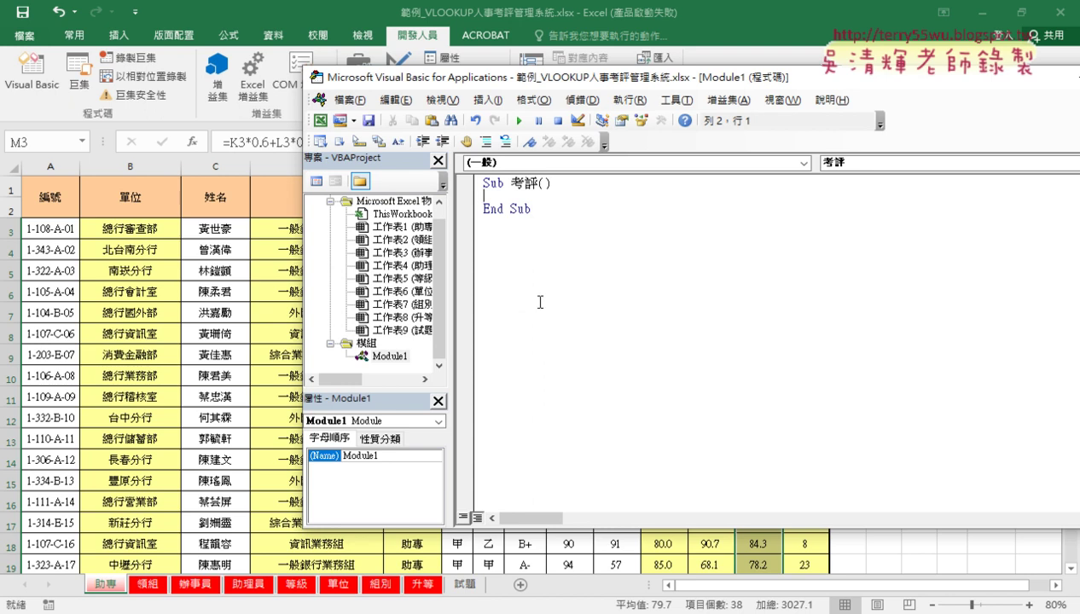
pyautogui.moveTo(549, 212); pyautogui.dragTo(469, 175)
pyautogui.click(550, 221)
# Write a For i = 3 To Range("A1").End(xlDown).Row … Next loop inside Sub 考評.
pyautogui.press('Up')
pyautogui.press('Up')
pyautogui.press('Tab')
pyautogui.moveTo(446, 282); pyautogui.dragTo(390, 283)
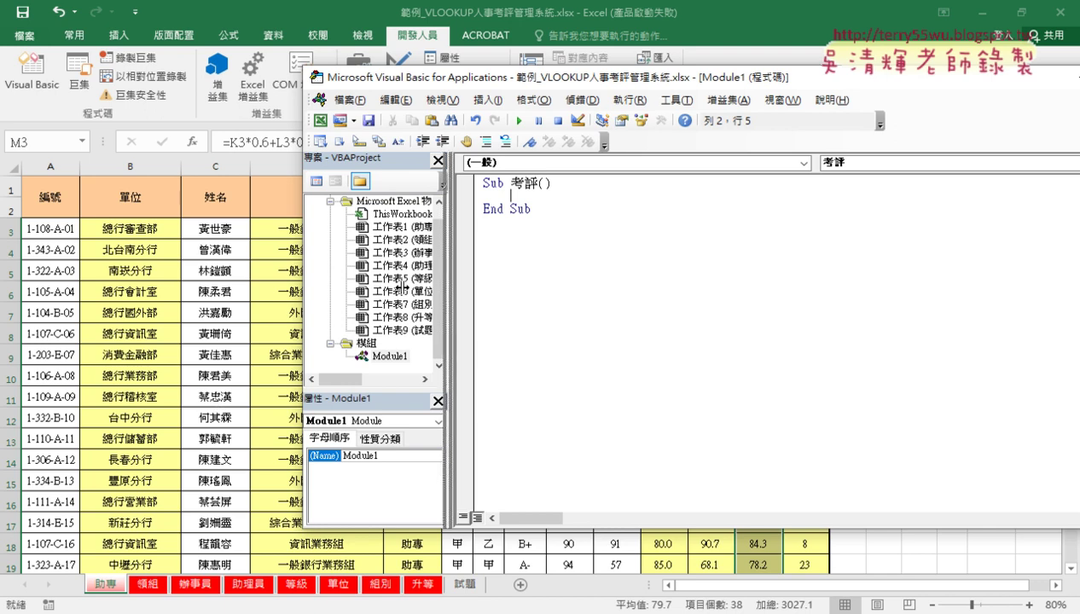
pyautogui.moveTo(487, 79)
pyautogui.mouseDown()
pyautogui.moveTo(625, 100)
pyautogui.moveTo(547, 308)
pyautogui.mouseUp()
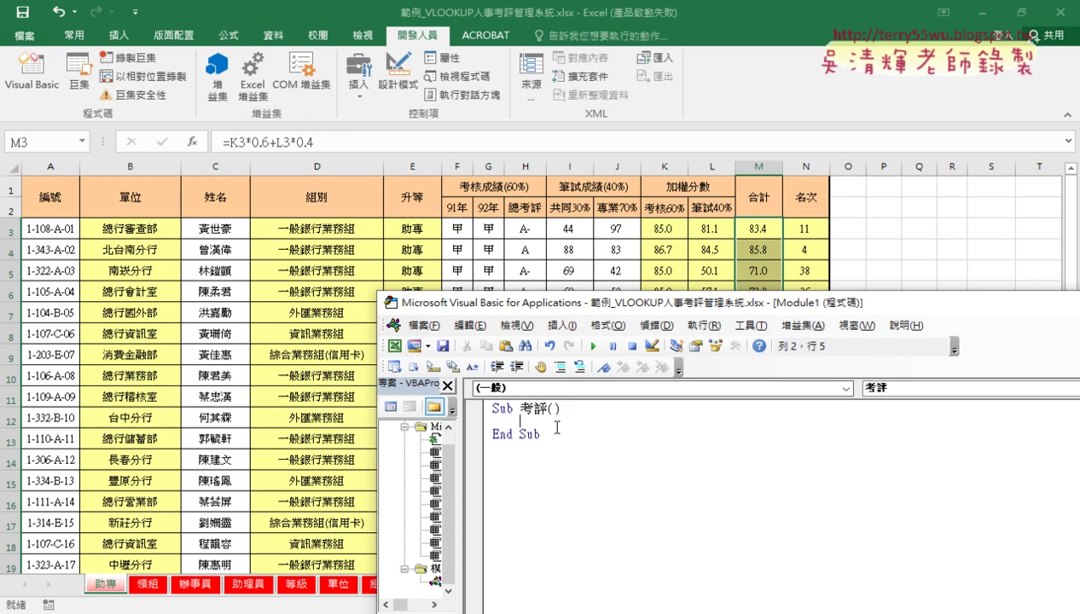
pyautogui.write('f')
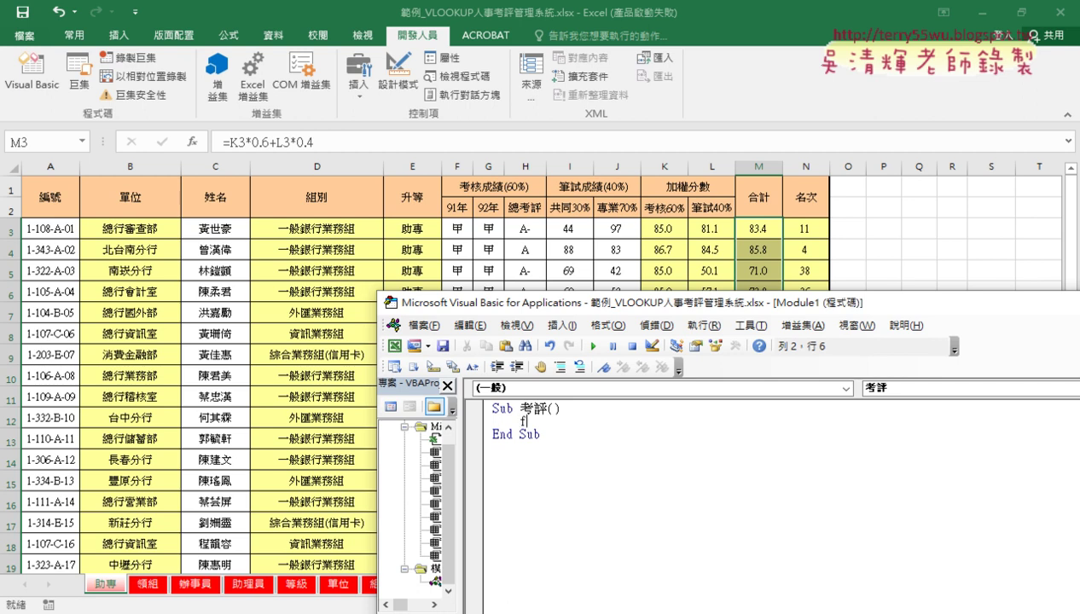
pyautogui.write('o')
pyautogui.write('i')
pyautogui.write('=')
pyautogui.write('2 to ')
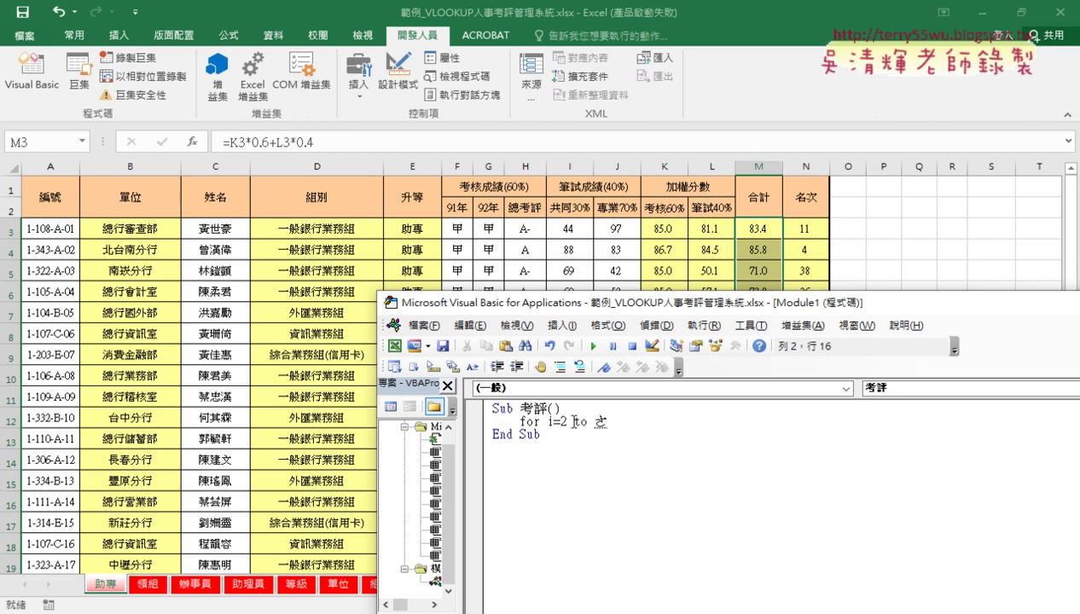
pyautogui.write('1')
pyautogui.write('rang')
pyautogui.write('e("')
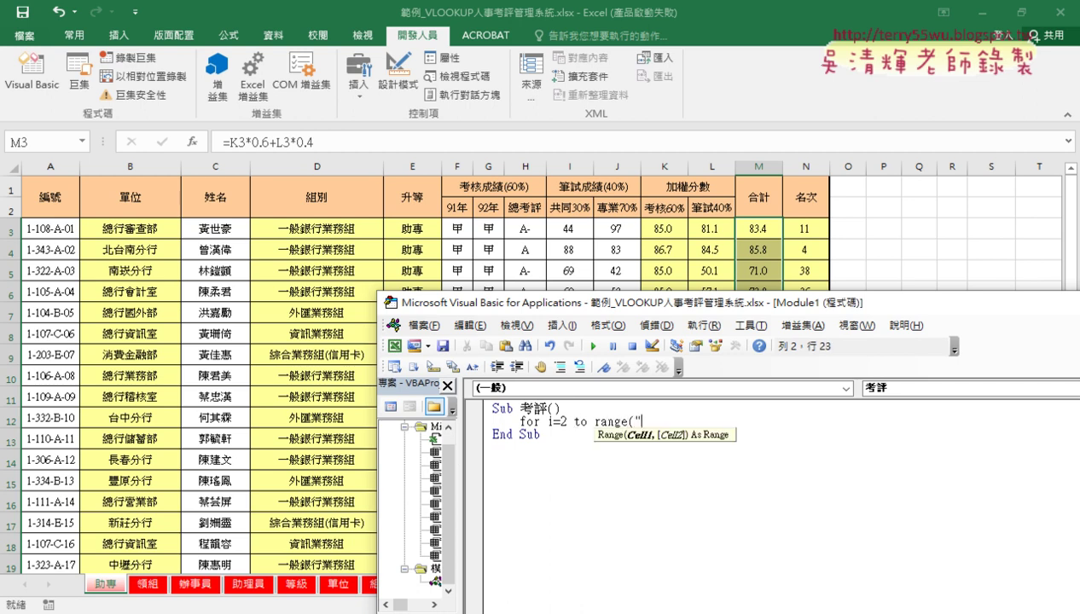
pyautogui.write('A')
pyautogui.write('"')
pyautogui.write(').e')
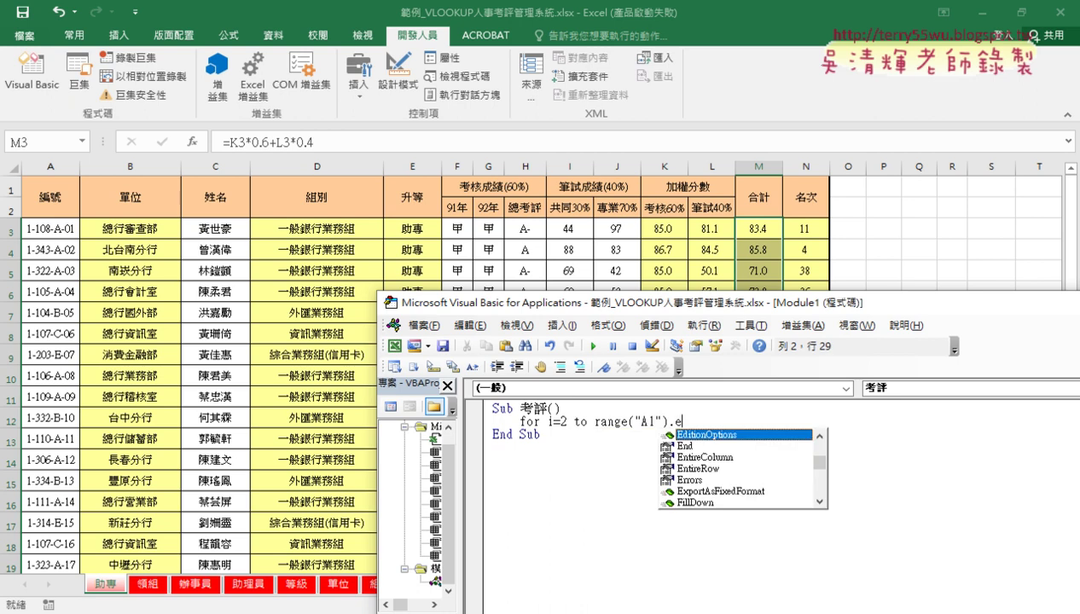
pyautogui.write('nd (')
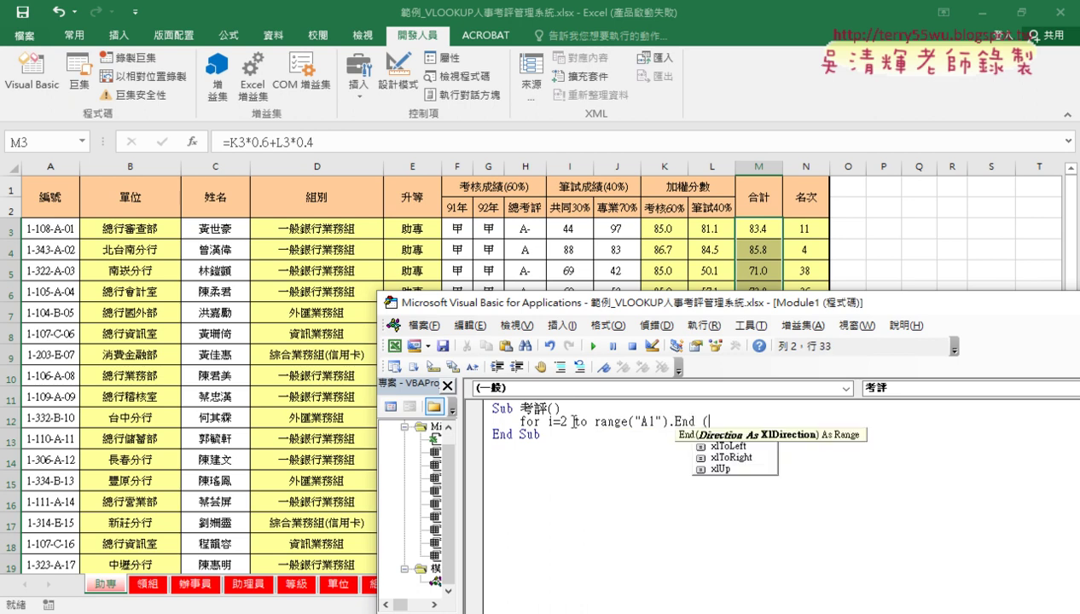
pyautogui.write('xlDown )')
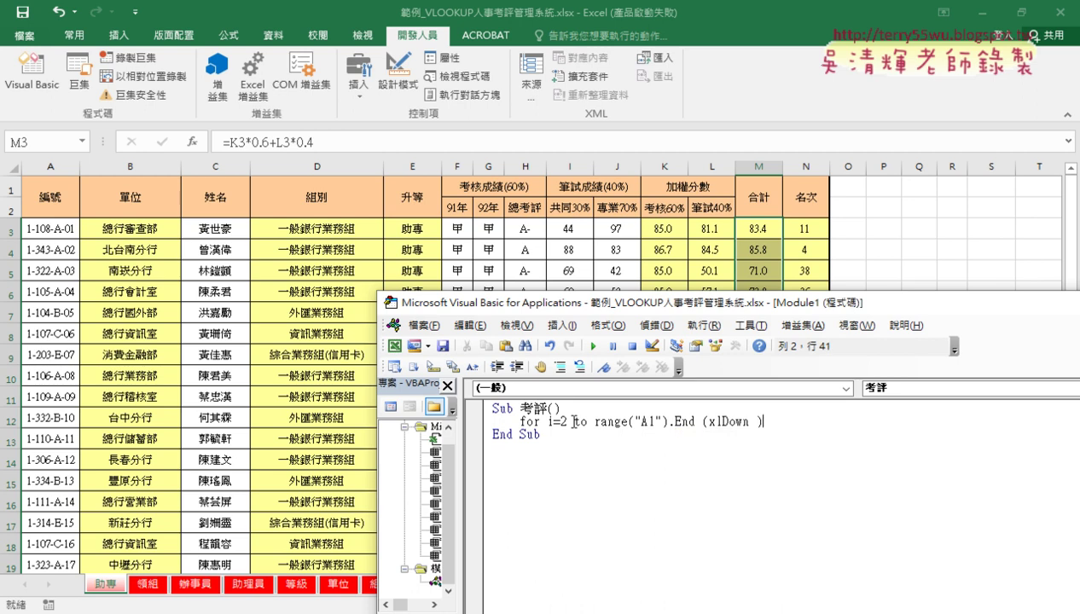
pyautogui.write('.row')
pyautogui.press('Return')
pyautogui.press('Return')
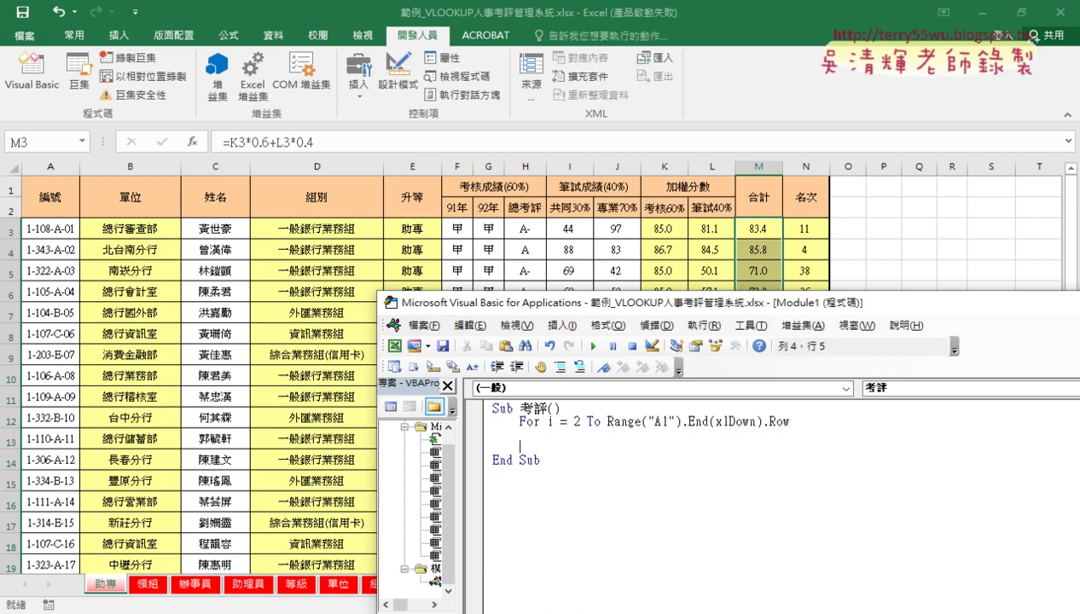
pyautogui.write('next')
pyautogui.press('Up')
pyautogui.doubleClick(577, 421)
pyautogui.write('3')
pyautogui.click(683, 435)
pyautogui.press('Tab')
# Write Cells(i,"B")="" in the loop and duplicate it into seven identical lines.
pyautogui.write('cells')
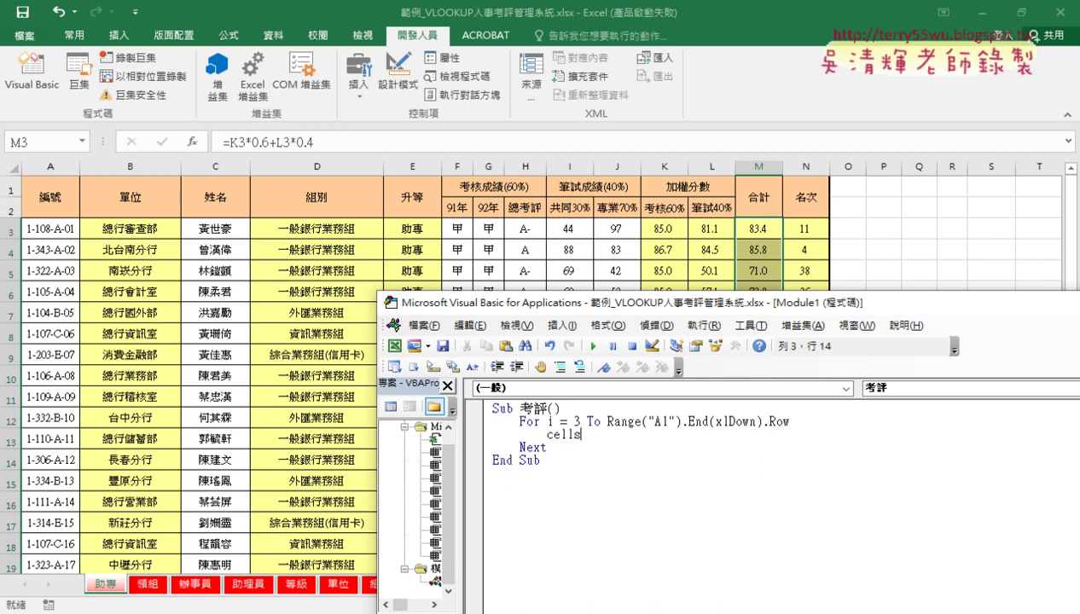
pyautogui.write('(i,')
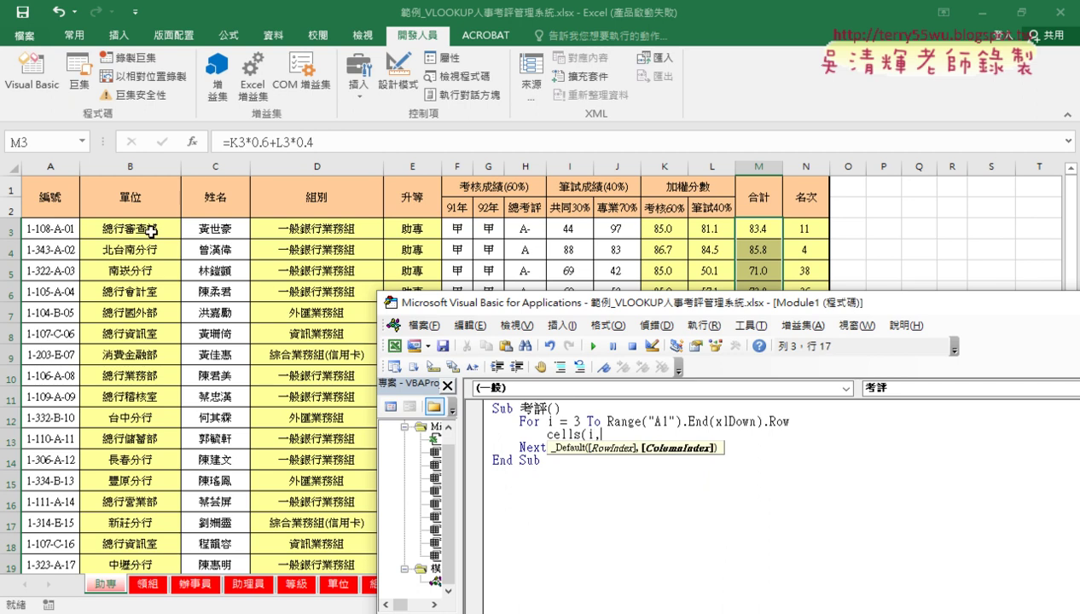
pyautogui.write('"B')
pyautogui.write('")=')
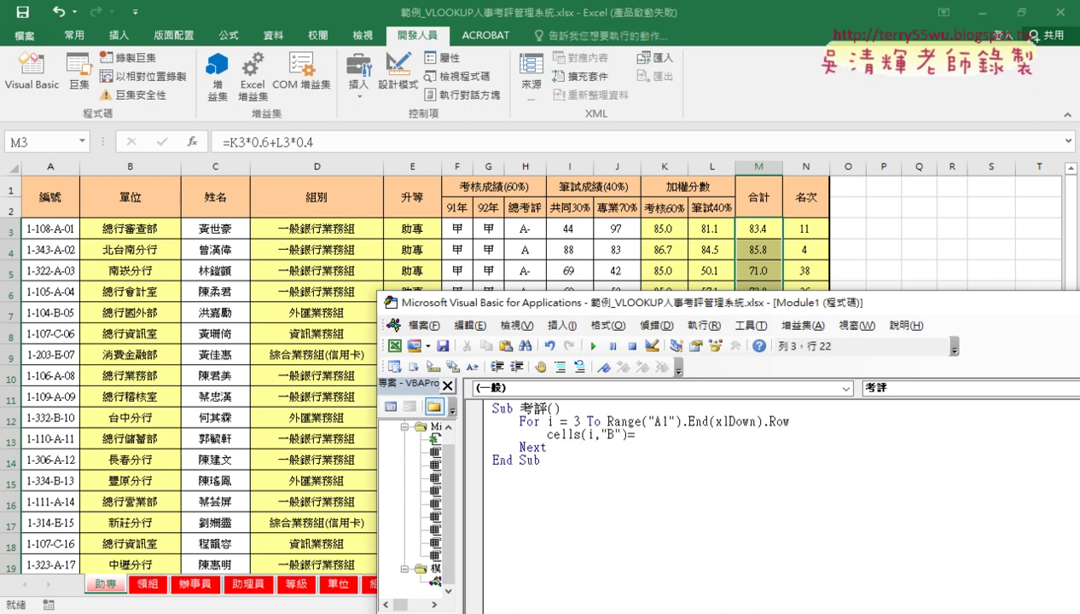
pyautogui.write('""')
pyautogui.press('Return')
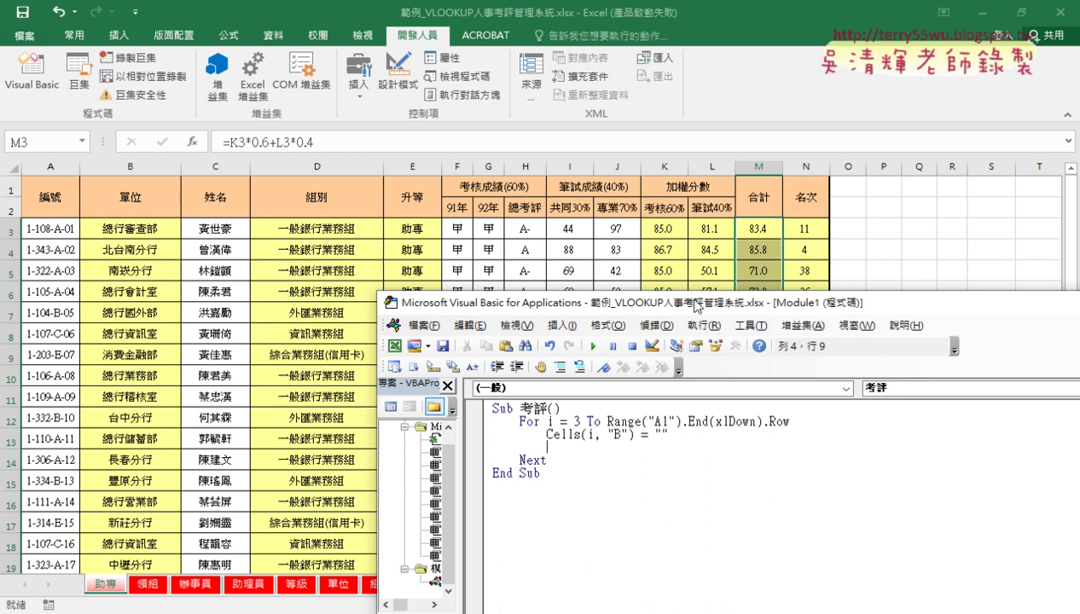
pyautogui.moveTo(688, 437); pyautogui.dragTo(547, 435)
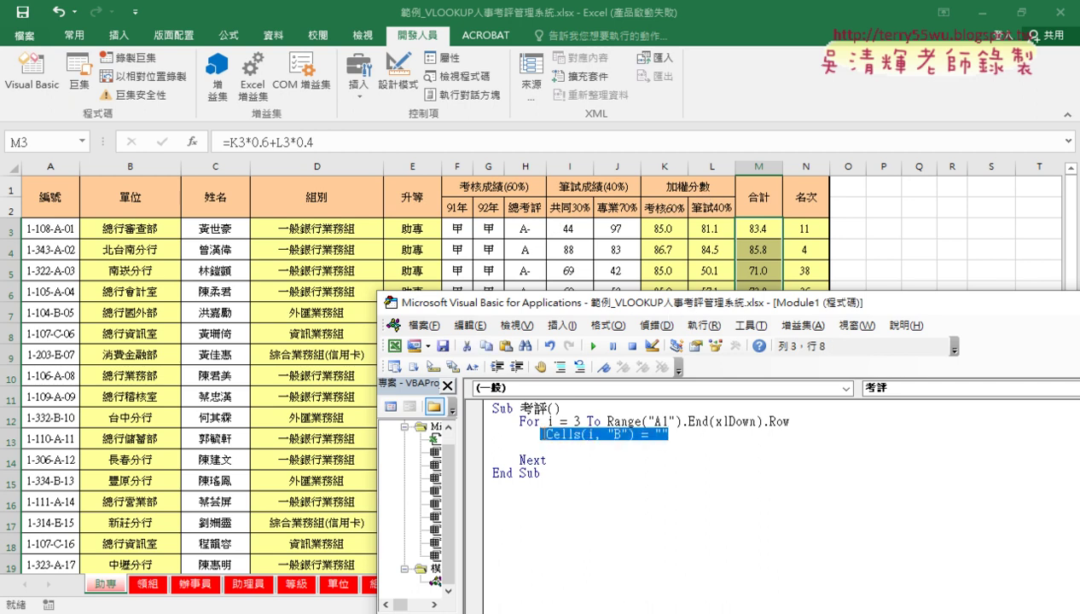
pyautogui.hotkey('ctrl', 'c')
pyautogui.click(561, 443)
pyautogui.hotkey('ctrl', 'v')
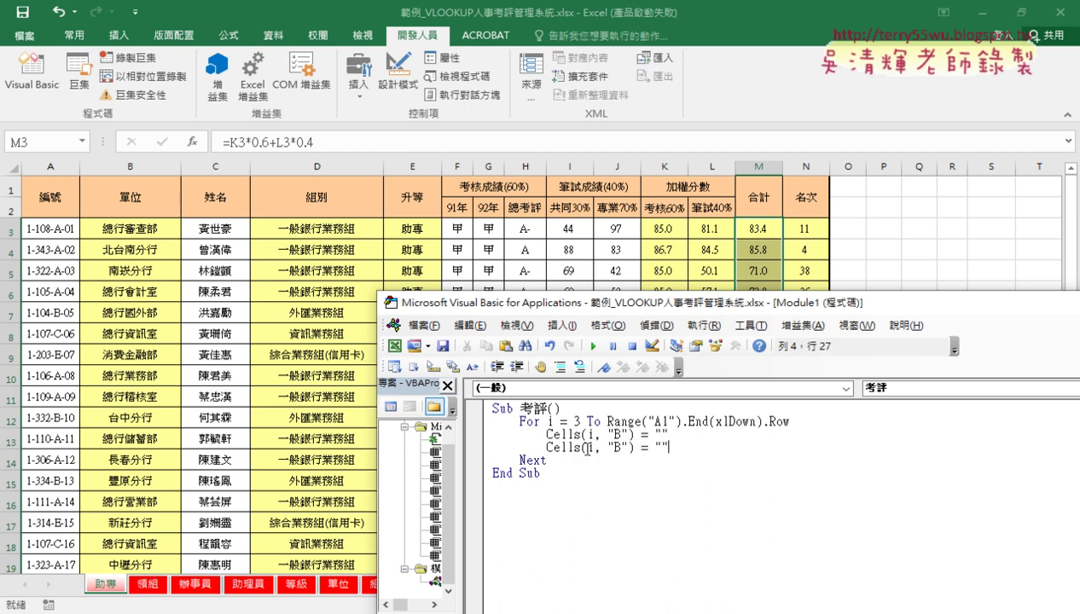
pyautogui.press('Return')
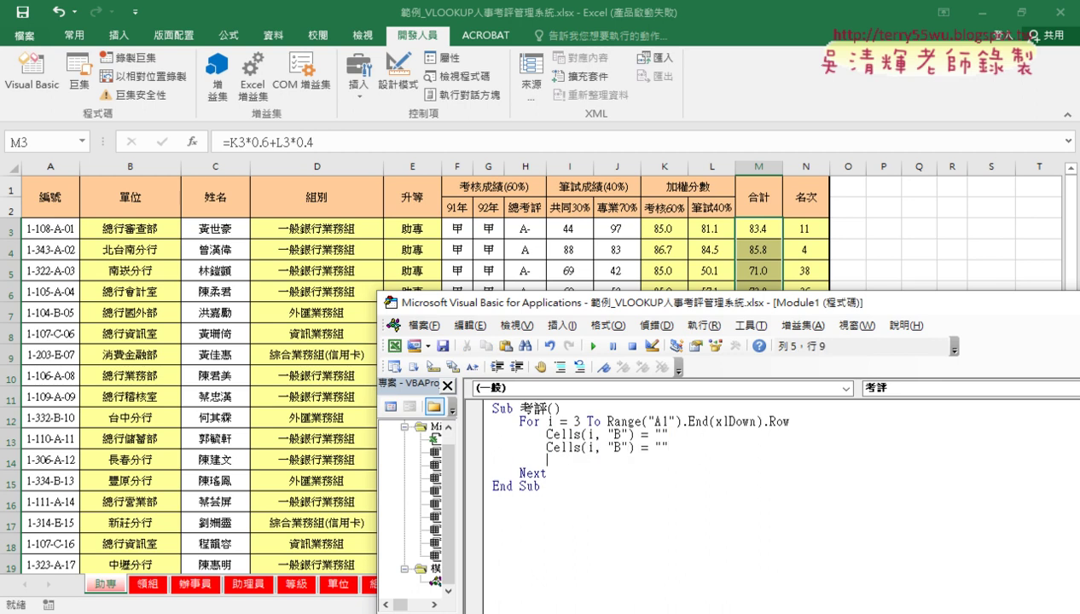
pyautogui.hotkey('ctrl', 'v')
pyautogui.press('Return')
pyautogui.hotkey('ctrl', 'v')
pyautogui.press('Return')
pyautogui.hotkey('ctrl', 'v')
pyautogui.press('Return')
pyautogui.hotkey('ctrl', 'v')
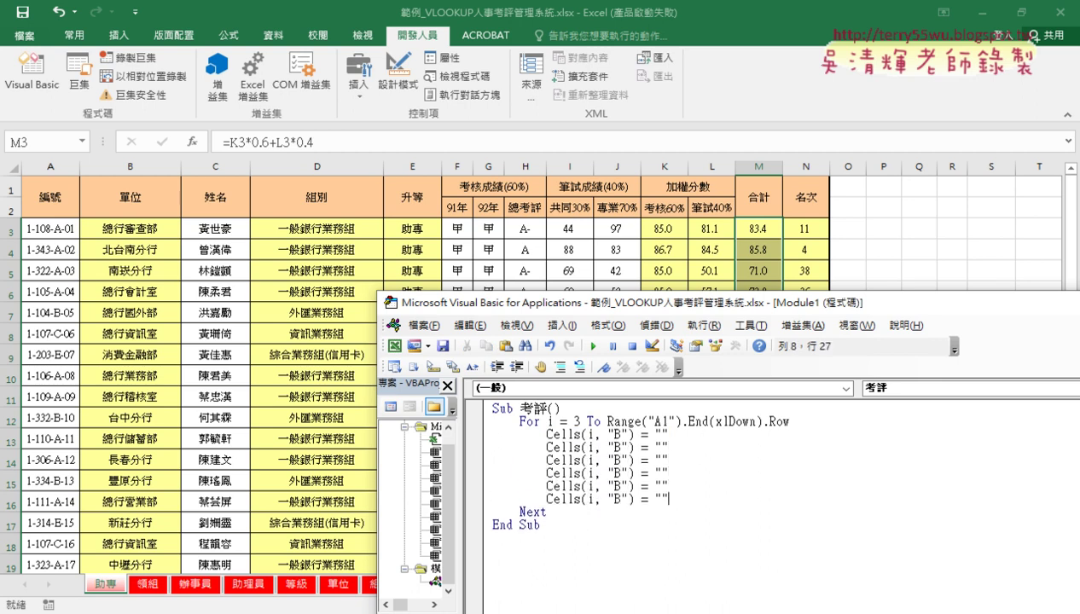
pyautogui.press('Return')
pyautogui.hotkey('ctrl', 'v')
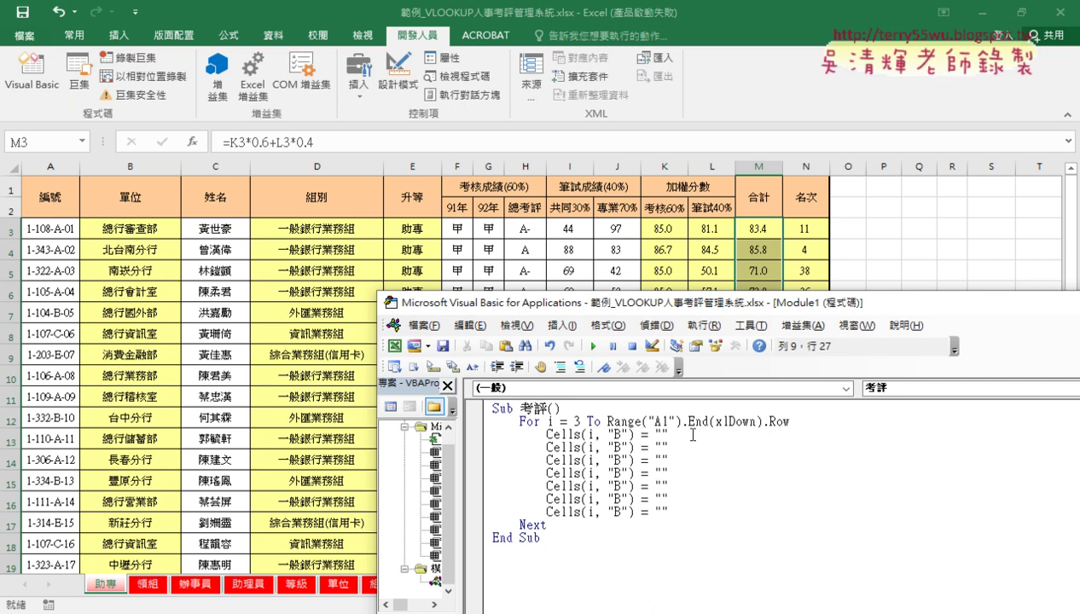
# Change the copied lines' column letters to D, E, K, L, M and N.
pyautogui.doubleClick(617, 446)
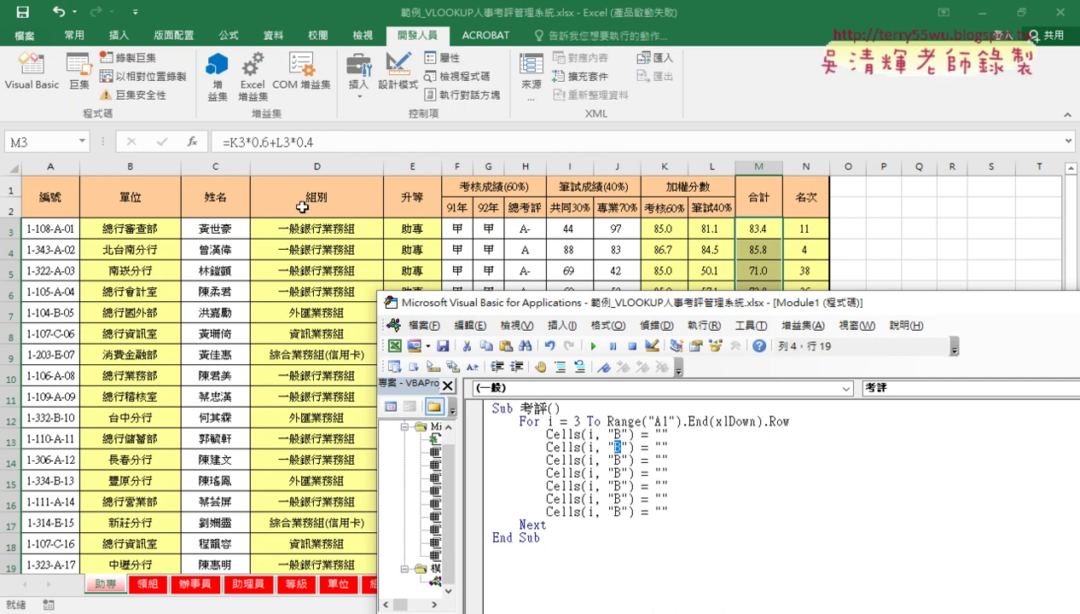
pyautogui.write('D')
pyautogui.click(622, 461)
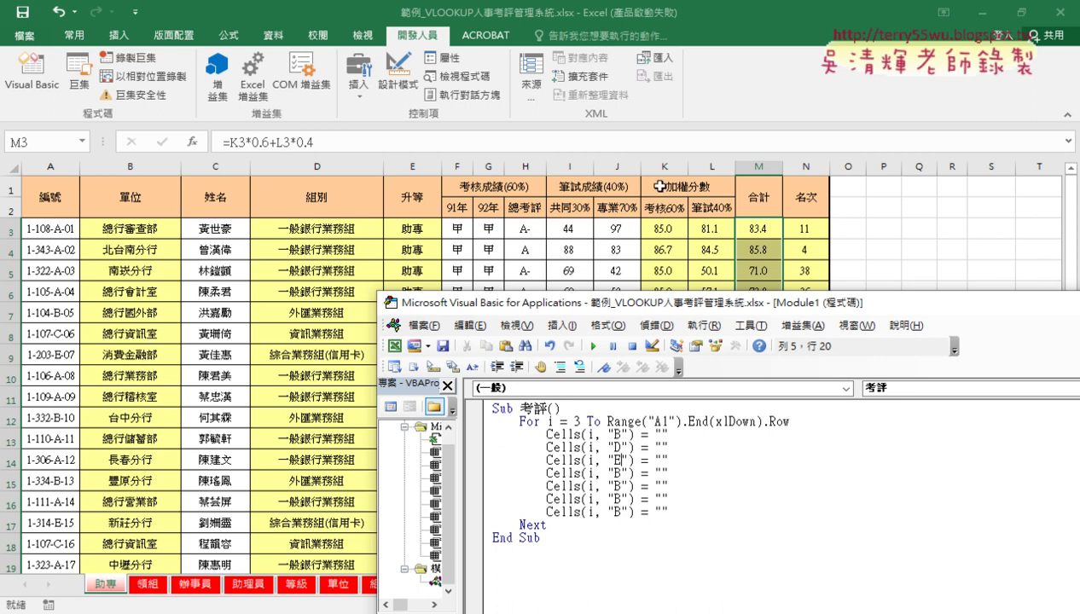
pyautogui.doubleClick(617, 473)
pyautogui.write('K')
pyautogui.doubleClick(616, 487)
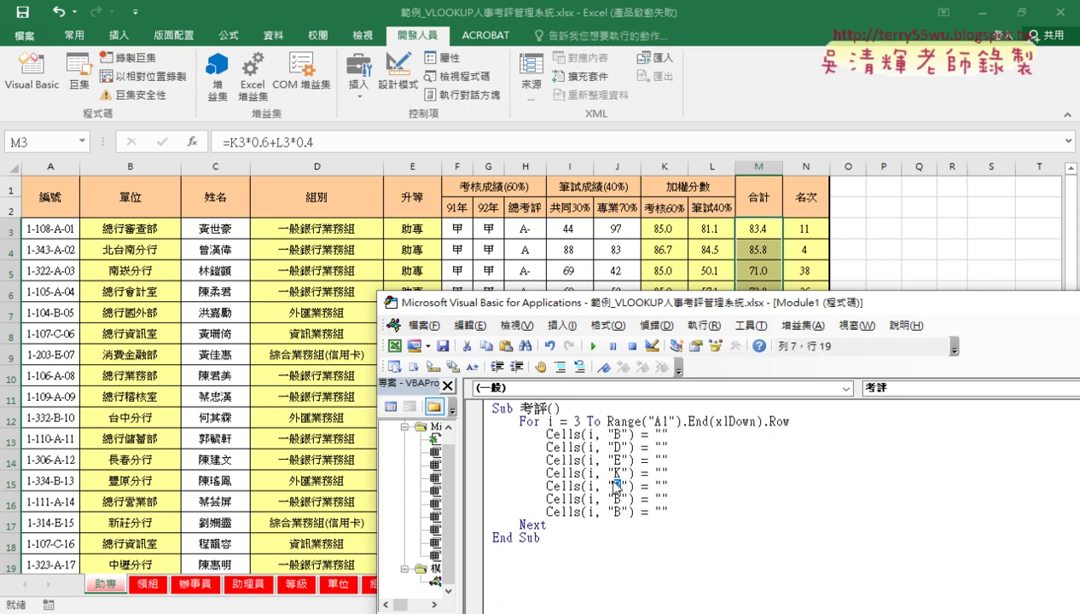
pyautogui.write('L')
pyautogui.doubleClick(617, 499)
pyautogui.write('M')
pyautogui.doubleClick(616, 512)
pyautogui.write('N')
pyautogui.click(679, 500)
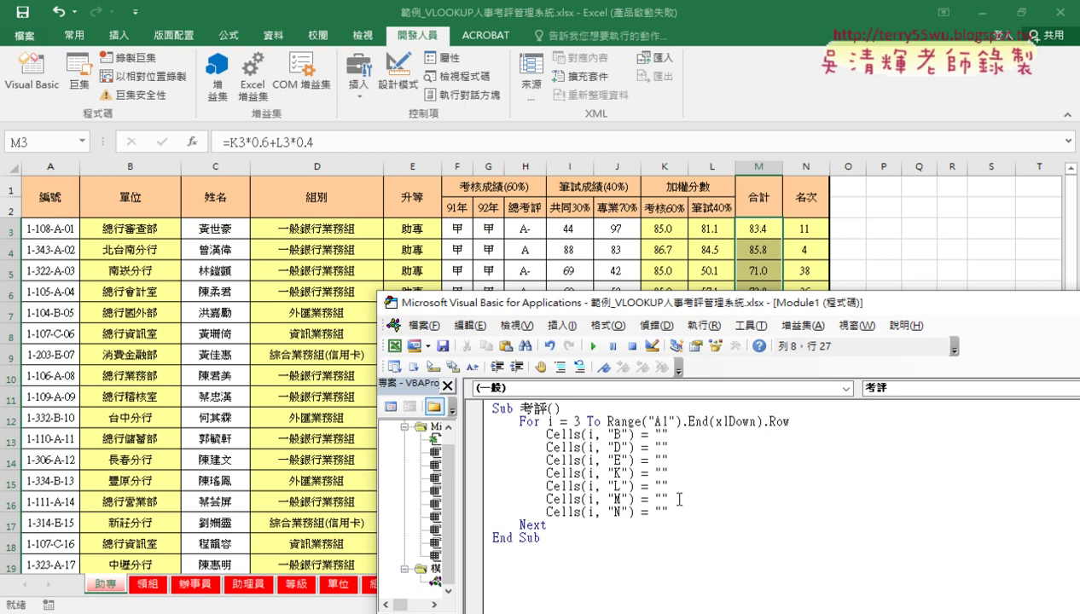
pyautogui.moveTo(495, 550); pyautogui.dragTo(493, 408)
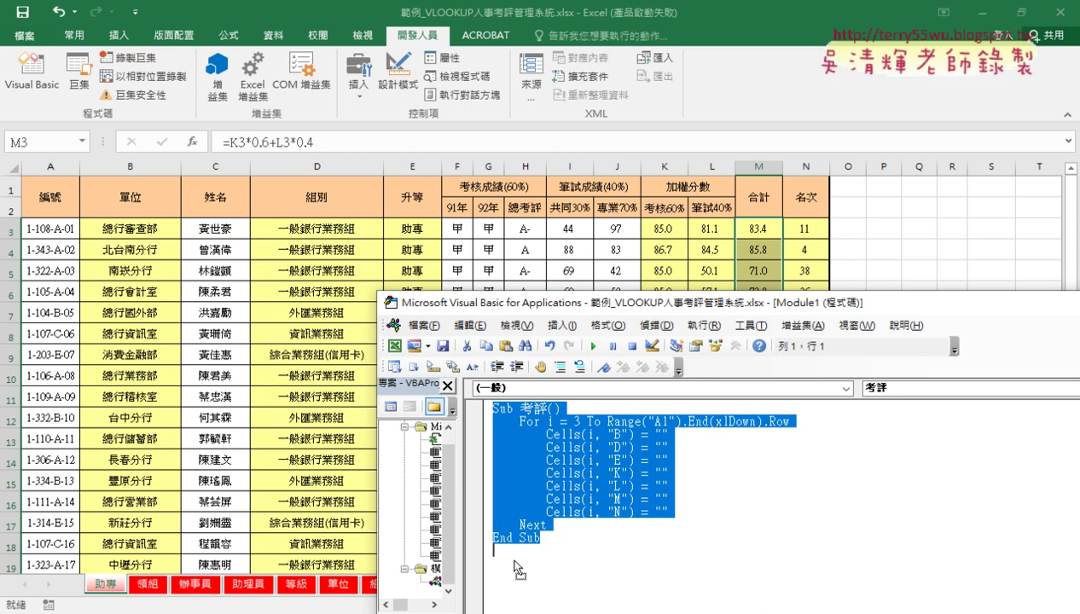
# Paste a copy of the 考評 procedure below End Sub and rename the copy 清除.
pyautogui.hotkey('ctrl', 'c')
pyautogui.click(518, 569)
pyautogui.hotkey('ctrl', 'v')
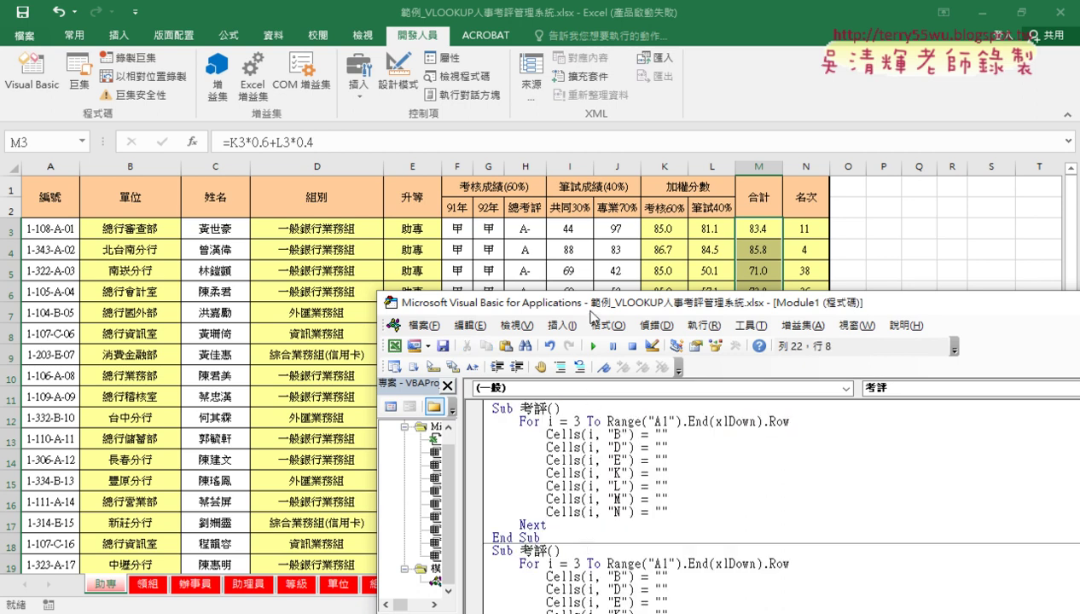
pyautogui.moveTo(595, 316); pyautogui.dragTo(592, 167)
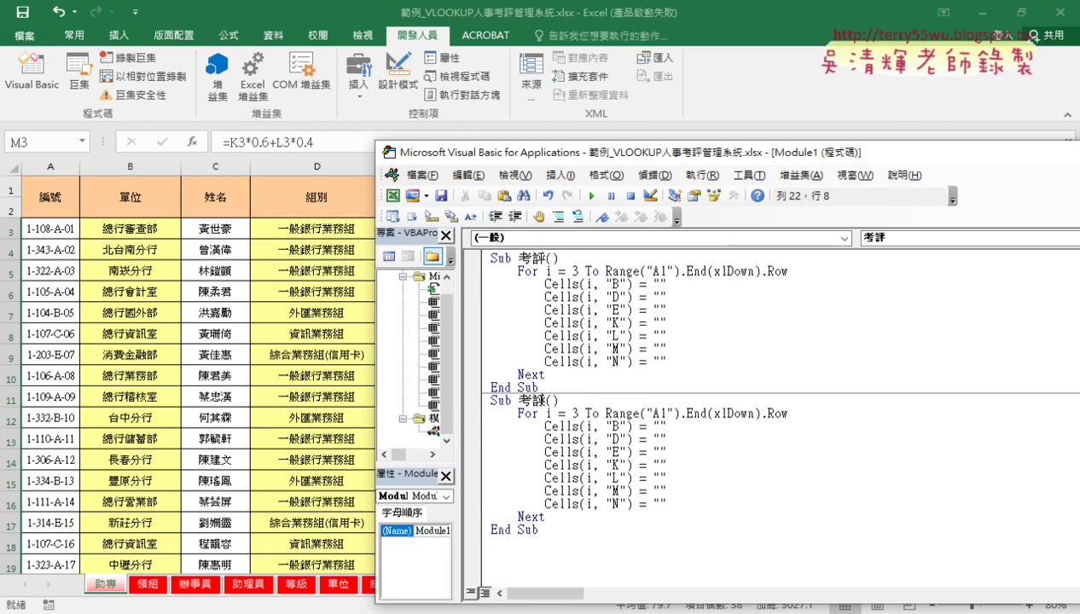
pyautogui.moveTo(545, 401); pyautogui.dragTo(518, 401)
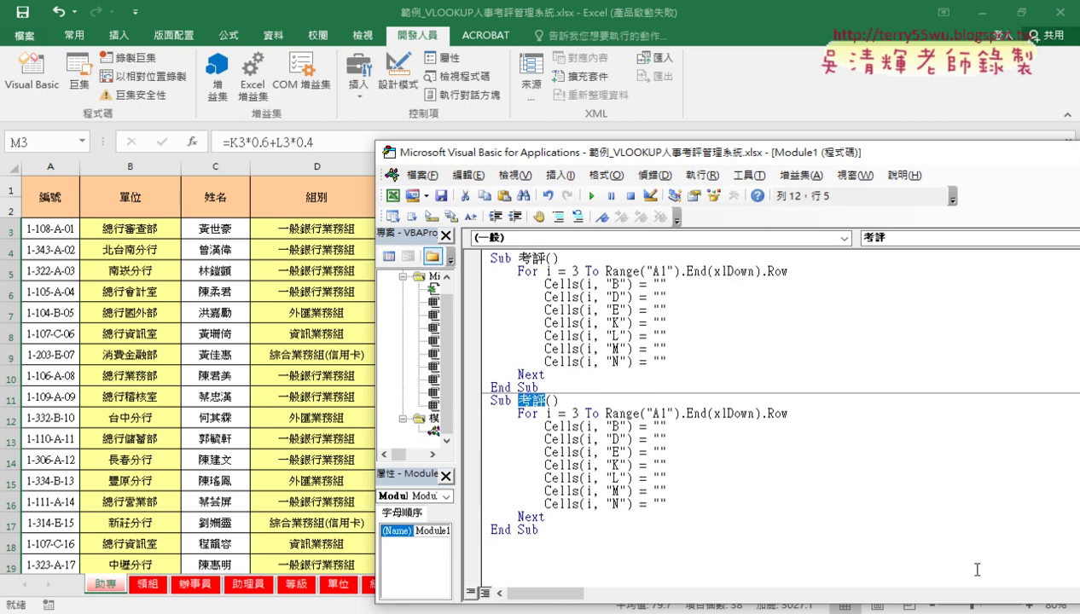
pyautogui.write('清除')
pyautogui.click(660, 282)
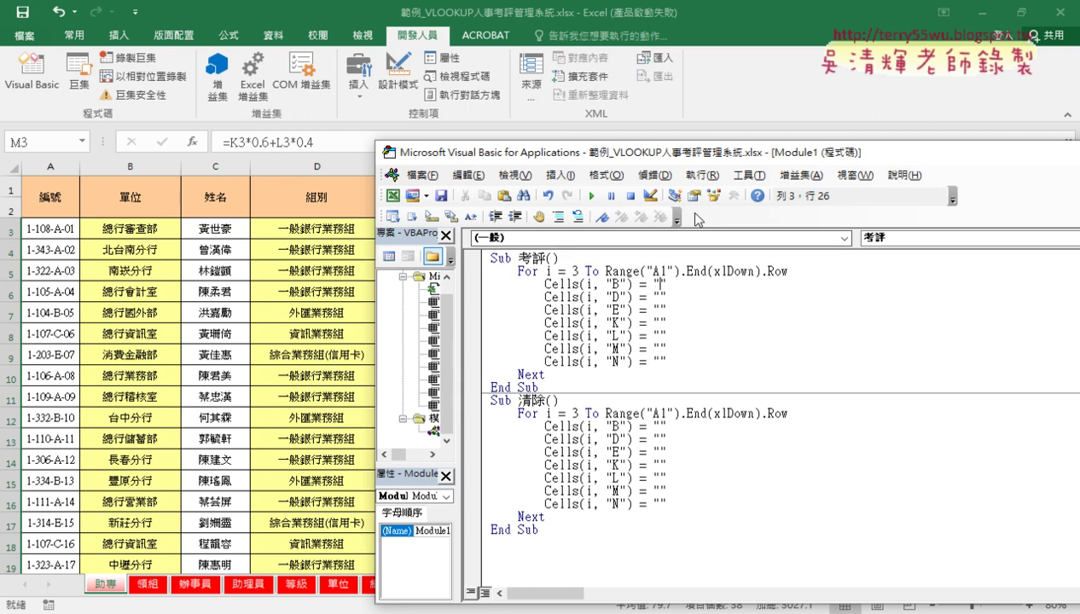
pyautogui.moveTo(629, 157)
pyautogui.mouseDown()
pyautogui.moveTo(357, 260)
pyautogui.moveTo(322, 260)
pyautogui.mouseUp()
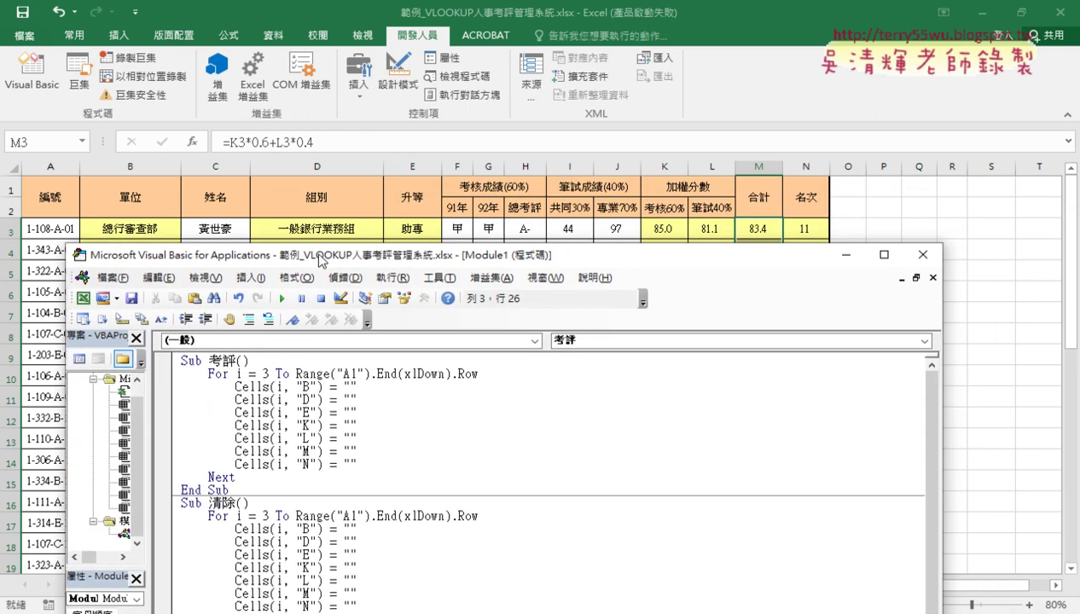
# Put B3's VLOOKUP unit formula into the B-column line, with the row 3 replaced by the loop variable i.
pyautogui.click(140, 228)
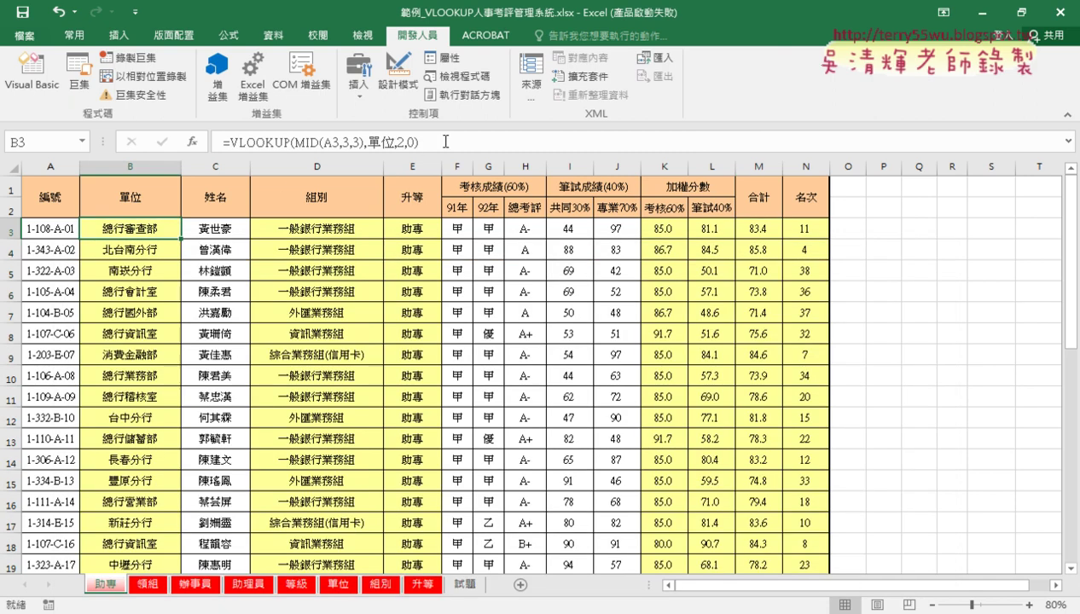
pyautogui.moveTo(441, 141); pyautogui.dragTo(220, 141)
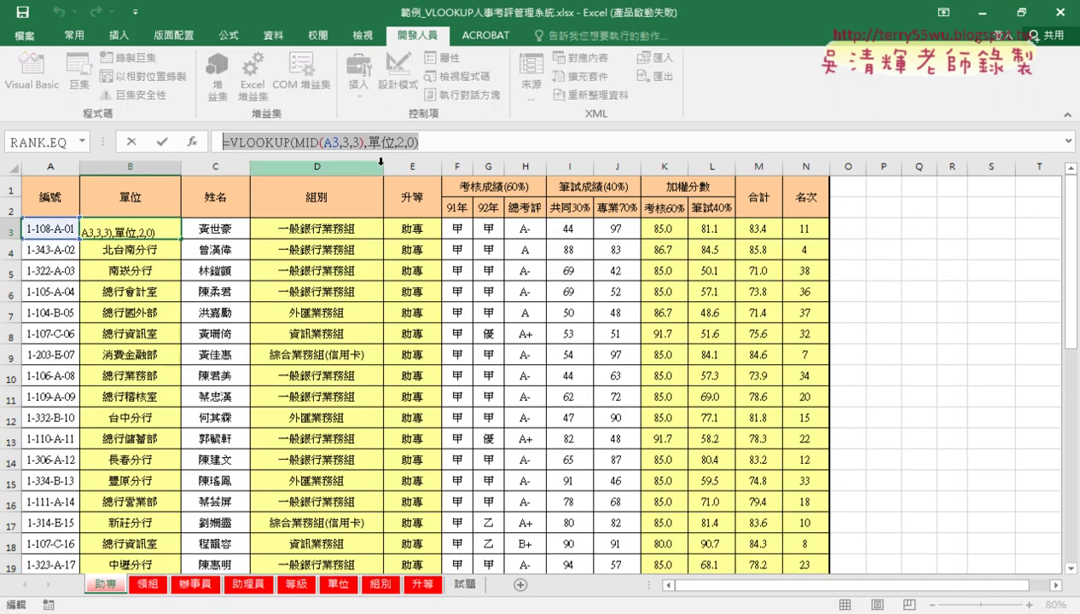
pyautogui.click(131, 143)
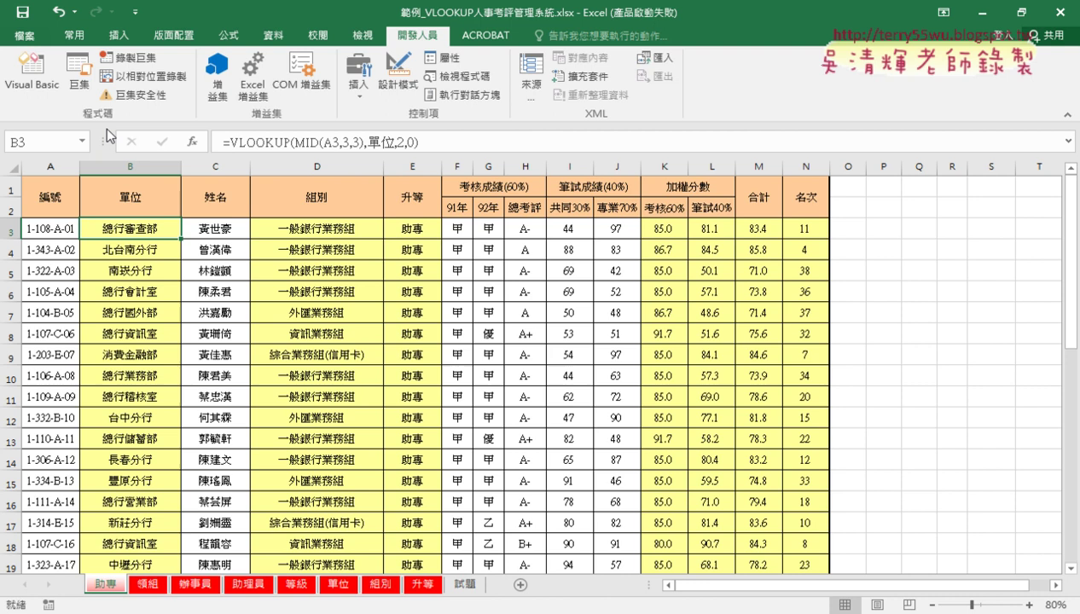
pyautogui.click(41, 83)
pyautogui.hotkey('ctrl', 'v')
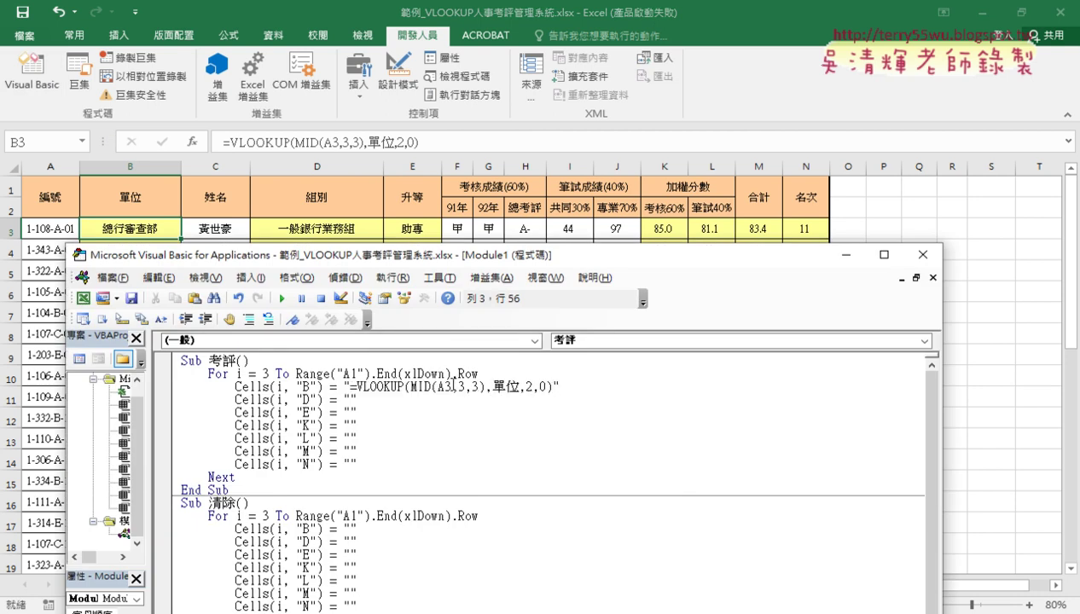
pyautogui.moveTo(451, 389); pyautogui.dragTo(442, 388)
pyautogui.write('""')
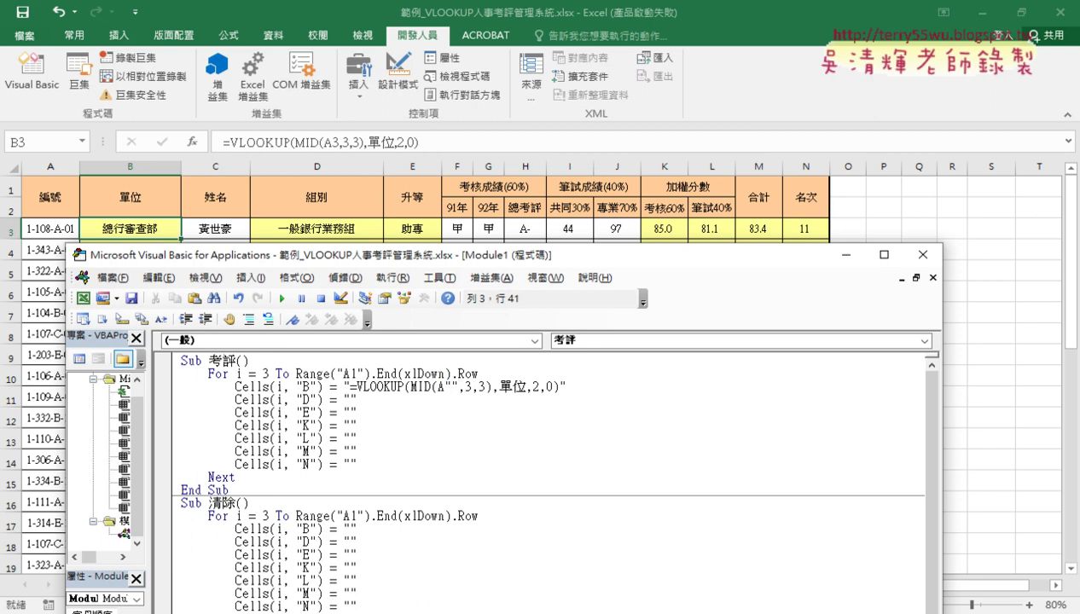
pyautogui.write('&&')
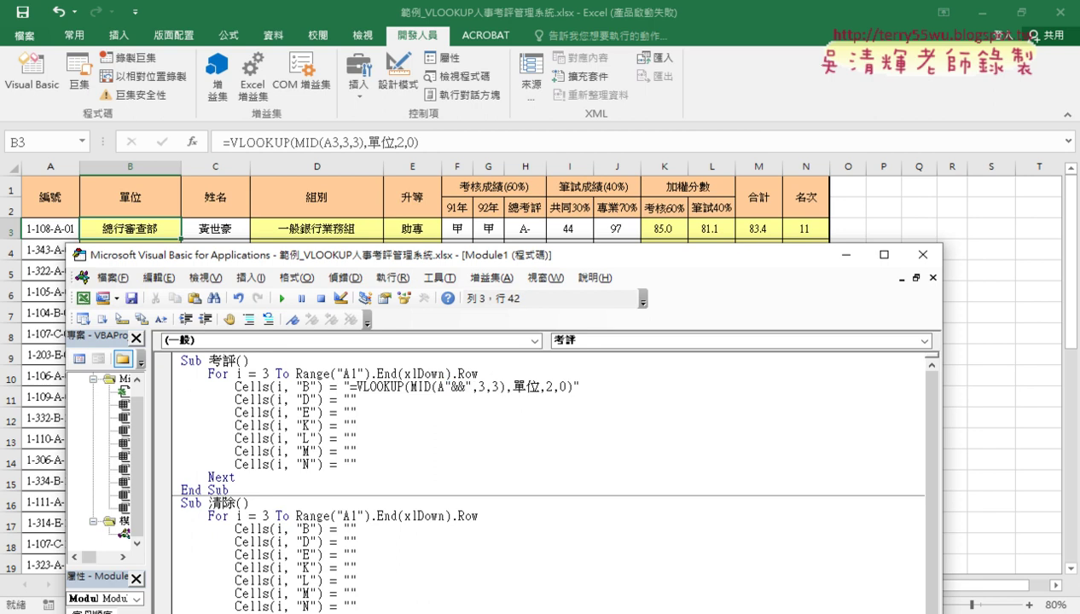
pyautogui.write('i')
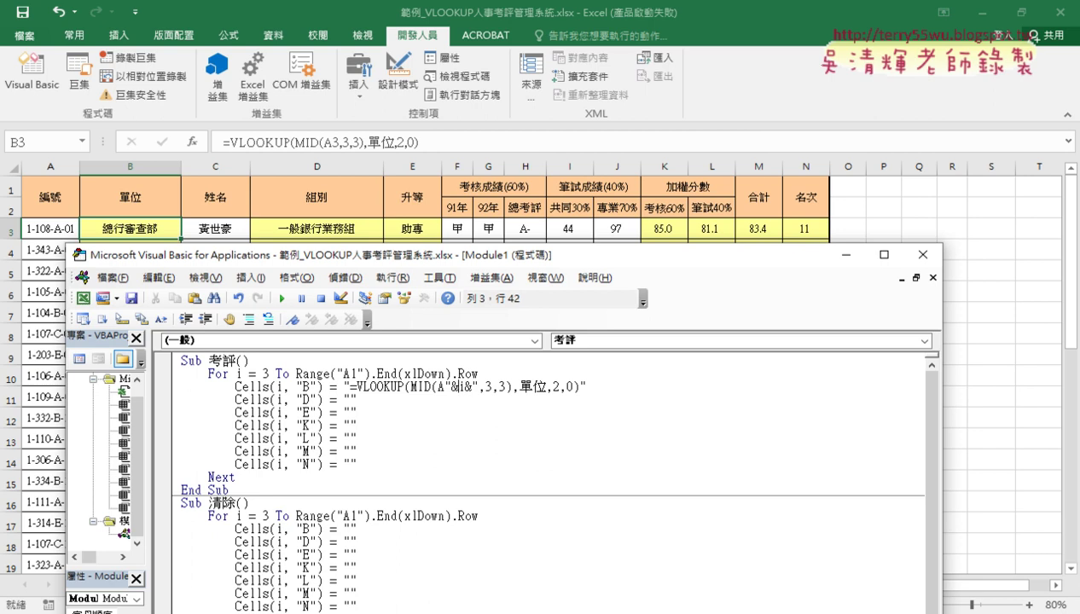
pyautogui.press('Right')
pyautogui.press('space')
pyautogui.press('Right')
pyautogui.press('space')
pyautogui.press('Right')
pyautogui.press('space')
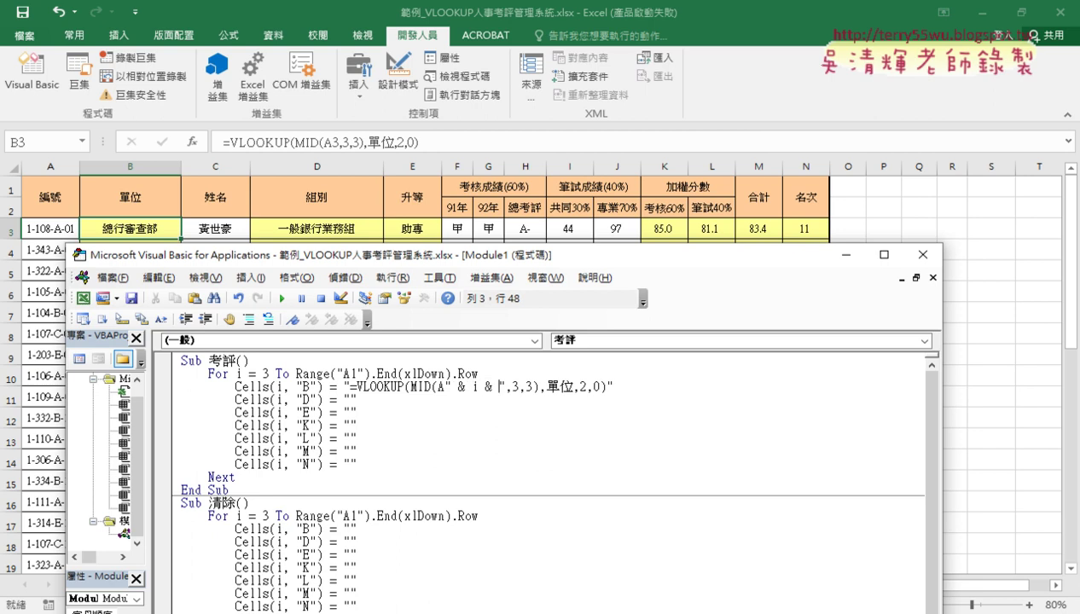
# Paste D3's group formula and E3's rank formula into the D and E column lines.
pyautogui.click(321, 228)
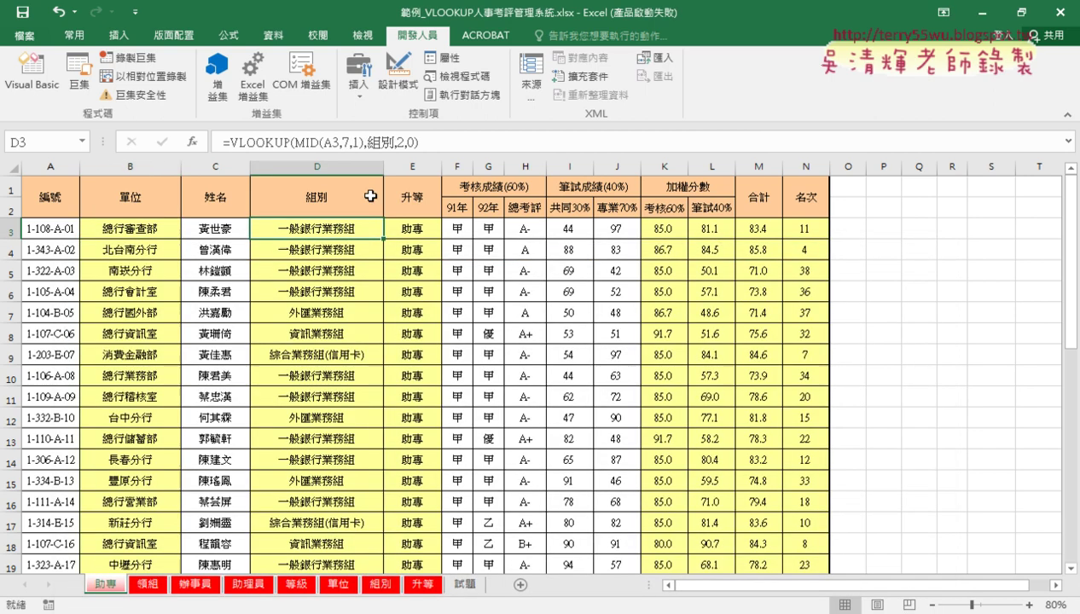
pyautogui.moveTo(418, 143); pyautogui.dragTo(224, 143)
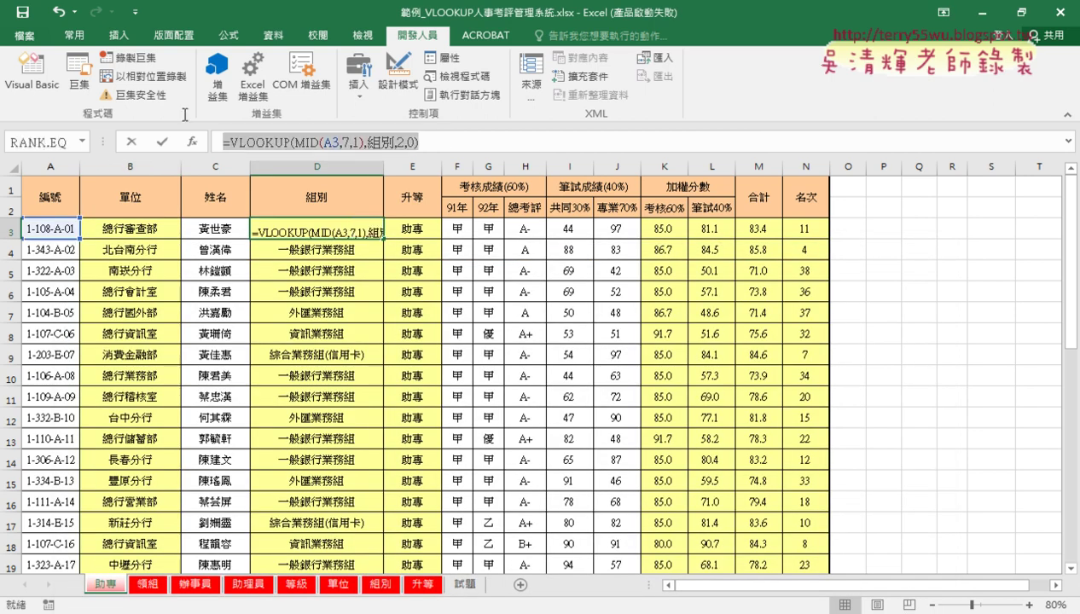
pyautogui.press('Escape')
pyautogui.click(34, 77)
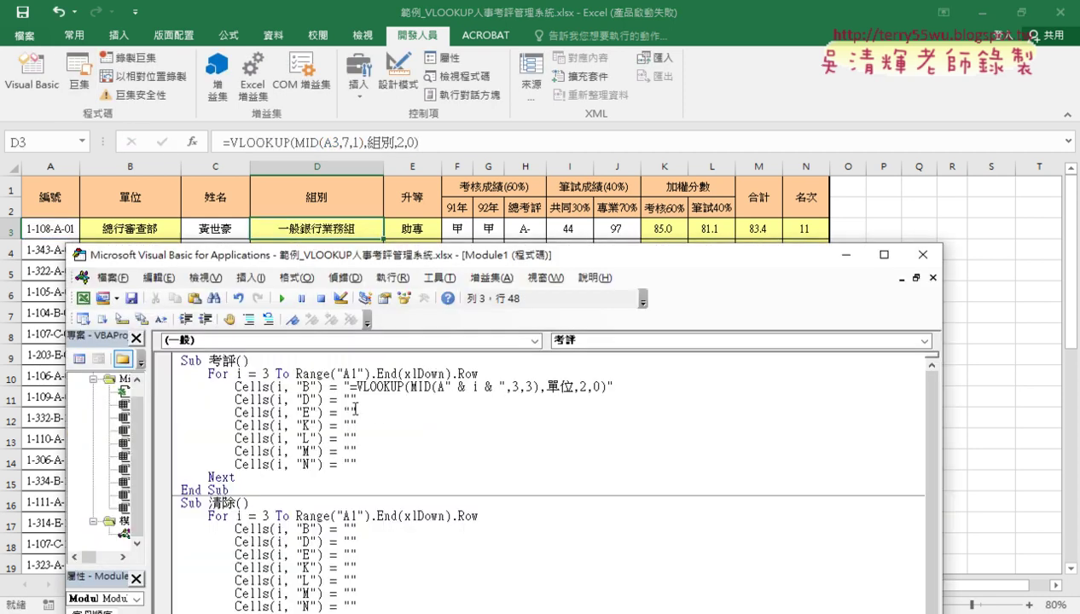
pyautogui.hotkey('ctrl', 'v')
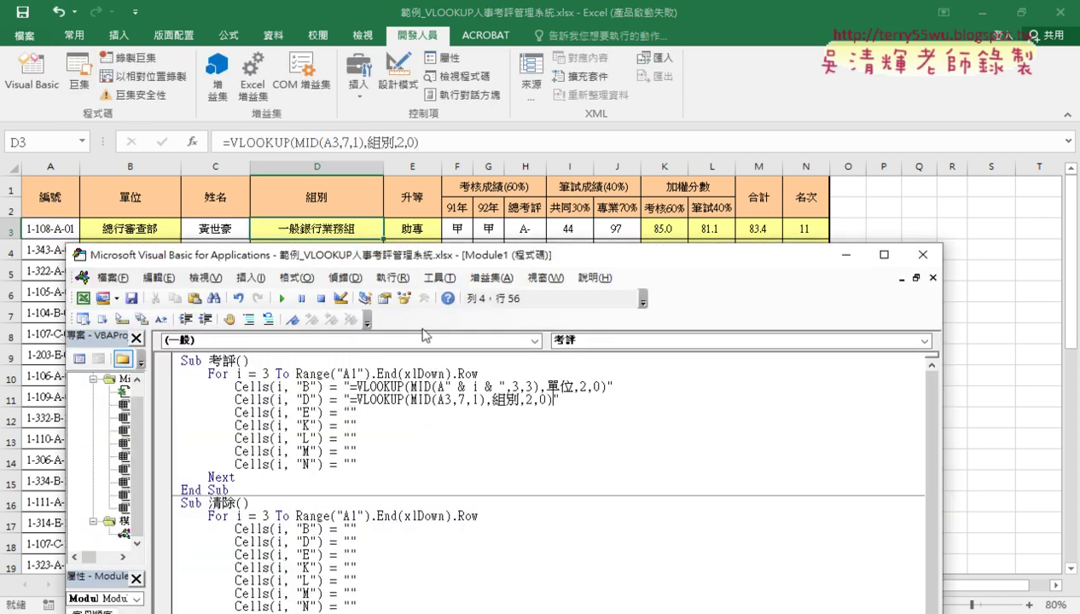
pyautogui.click(434, 229)
pyautogui.moveTo(462, 135); pyautogui.dragTo(159, 111)
pyautogui.hotkey('ctrl', 'c')
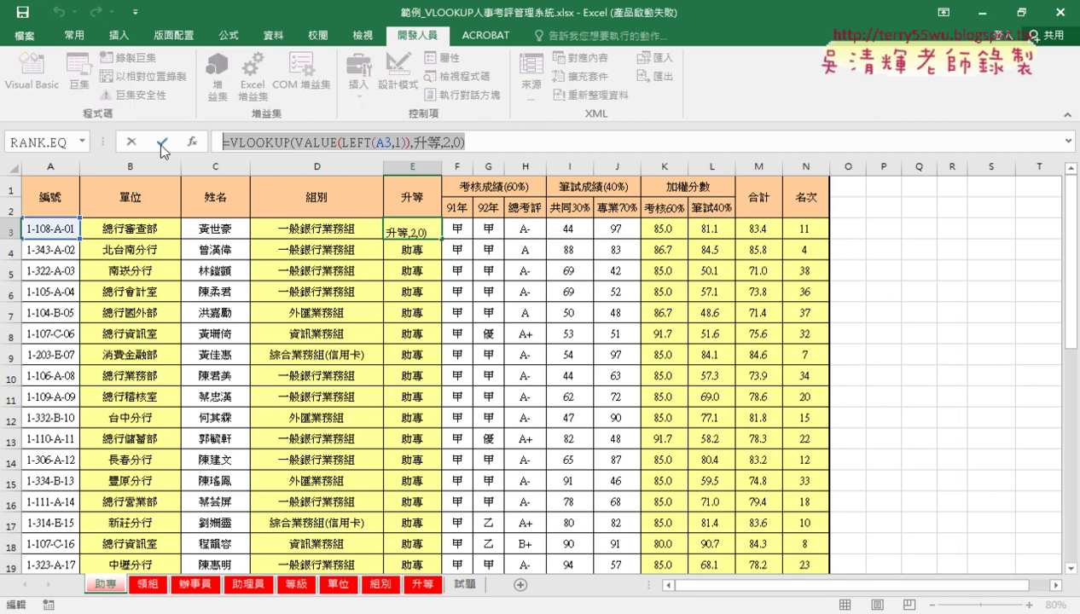
pyautogui.press('Escape')
pyautogui.click(35, 77)
pyautogui.click(347, 412)
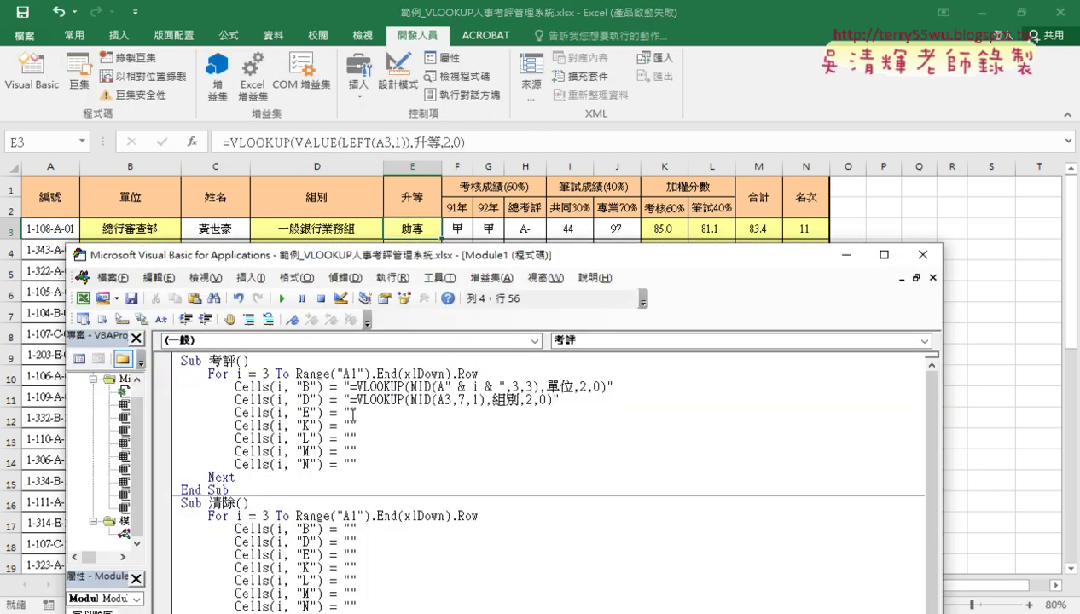
pyautogui.hotkey('ctrl', 'v')
# Paste K3's weighted-score and L3's written-test formulas into the K and L column lines.
pyautogui.click(676, 229)
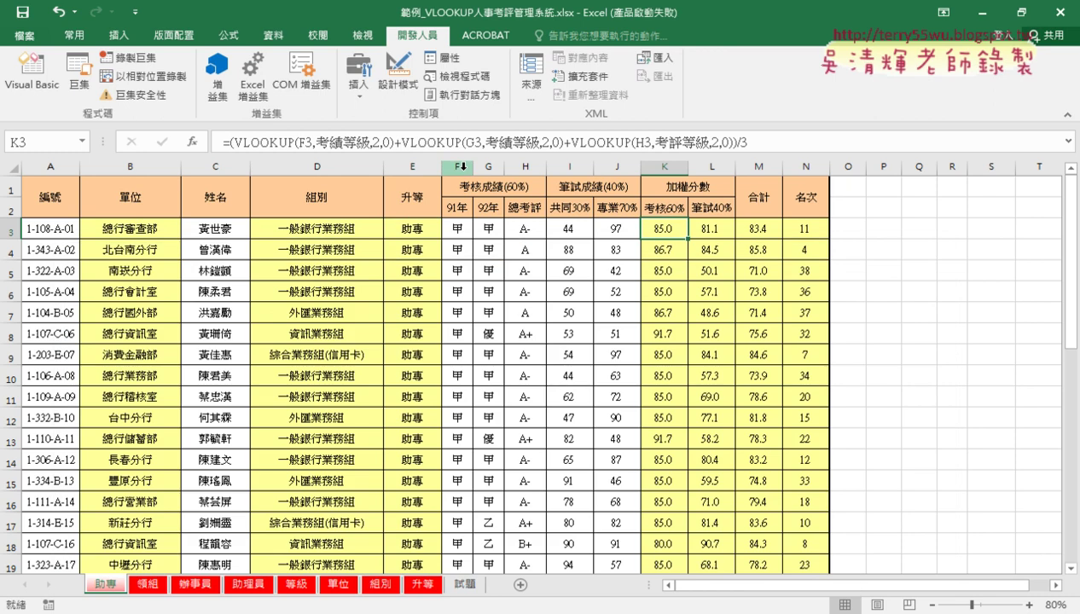
pyautogui.doubleClick(675, 230)
pyautogui.hotkey('ctrl', 'c')
pyautogui.click(131, 142)
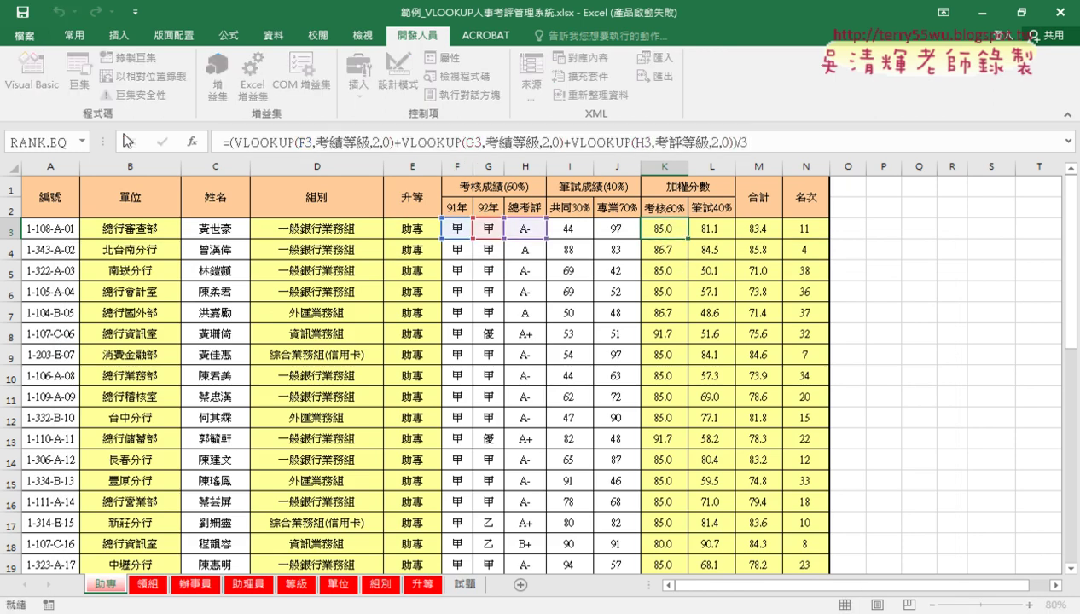
pyautogui.click(32, 72)
pyautogui.hotkey('ctrl', 'v')
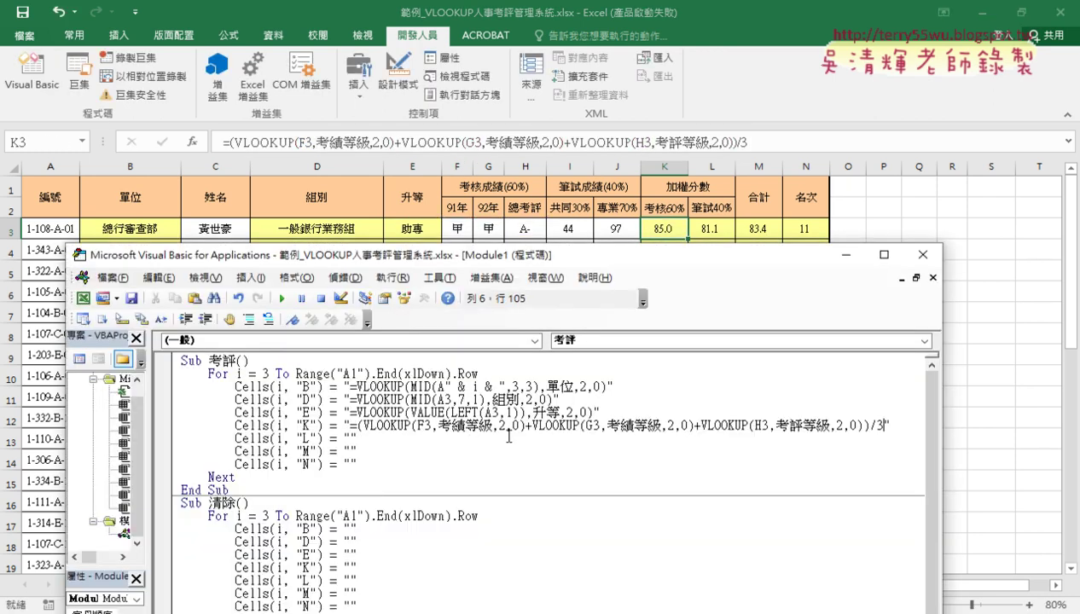
pyautogui.click(704, 230)
pyautogui.click(352, 138)
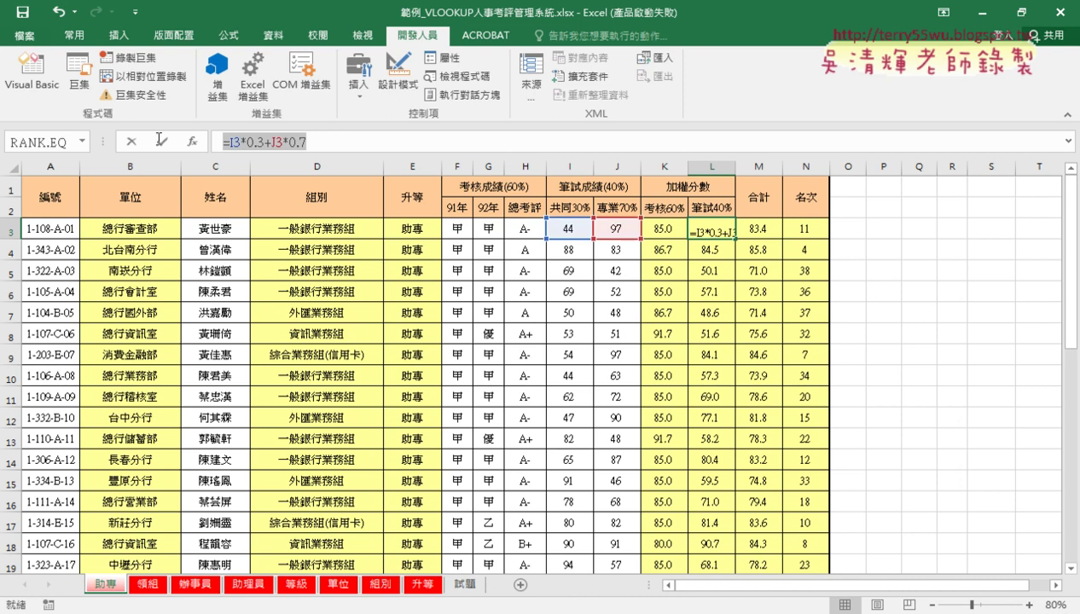
pyautogui.click(131, 142)
pyautogui.click(35, 81)
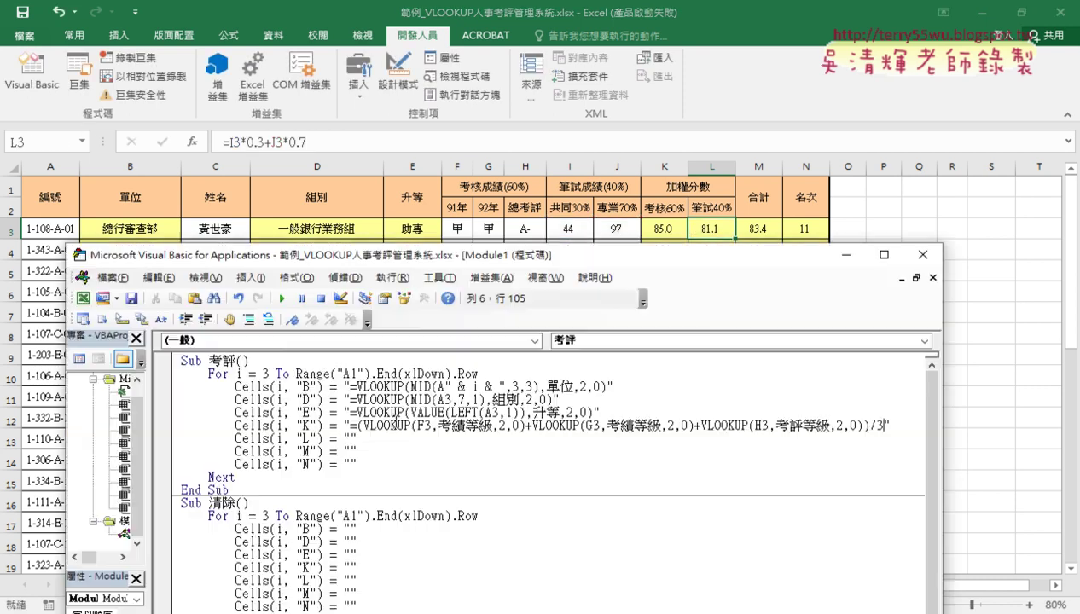
pyautogui.click(349, 438)
pyautogui.write('=I3*0.3+J3*0.7')
# Paste M3's total formula and N3's RANK.EQ ranking formula into the M and N lines.
pyautogui.click(755, 230)
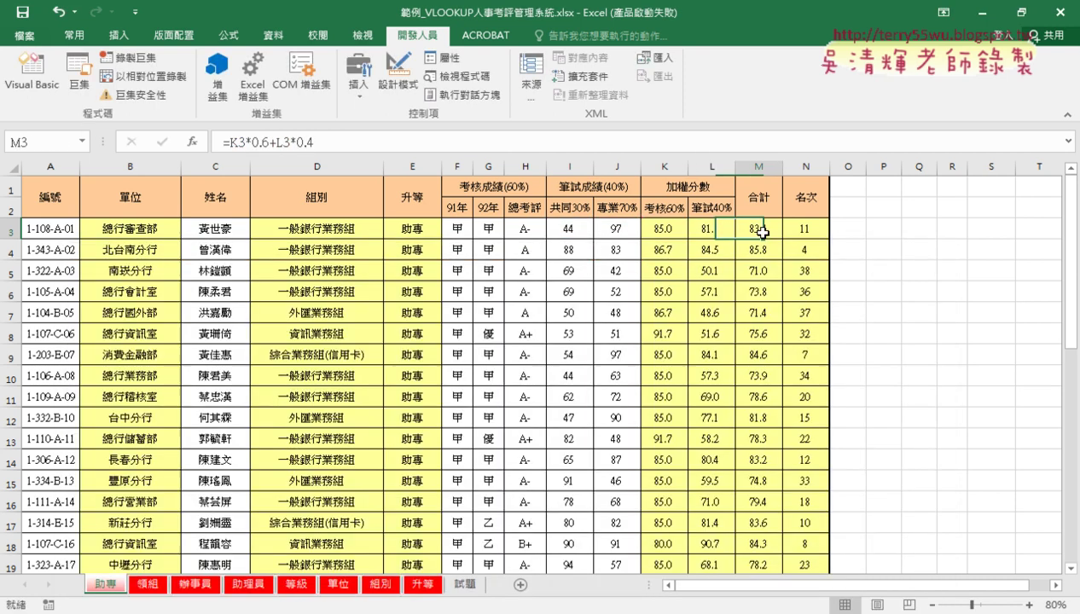
pyautogui.moveTo(357, 141); pyautogui.dragTo(220, 142)
pyautogui.hotkey('ctrl', 'c')
pyautogui.click(130, 143)
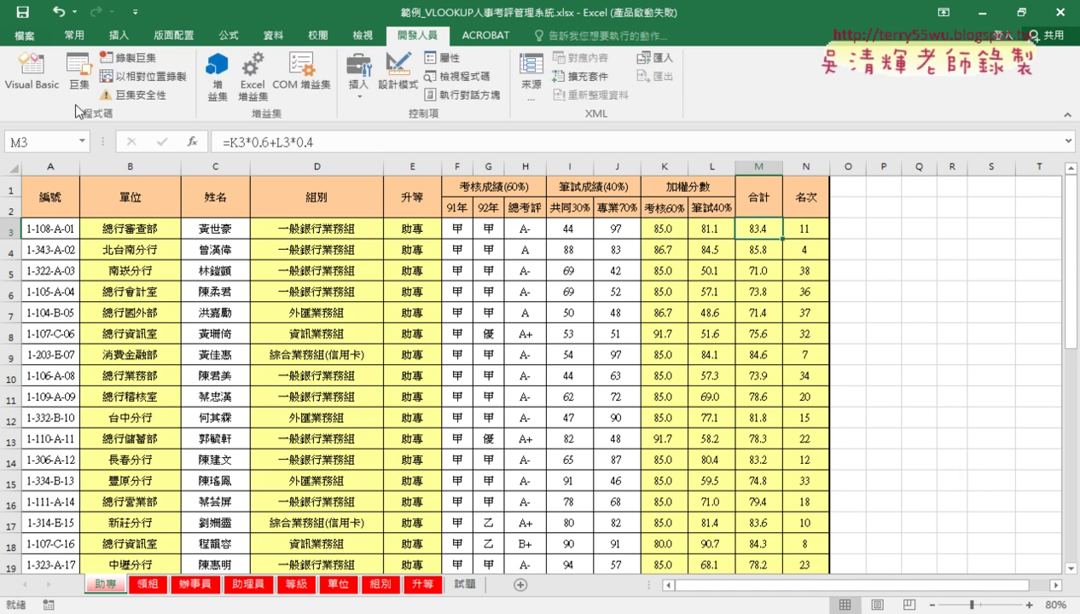
pyautogui.click(35, 81)
pyautogui.click(350, 453)
pyautogui.hotkey('ctrl', 'v')
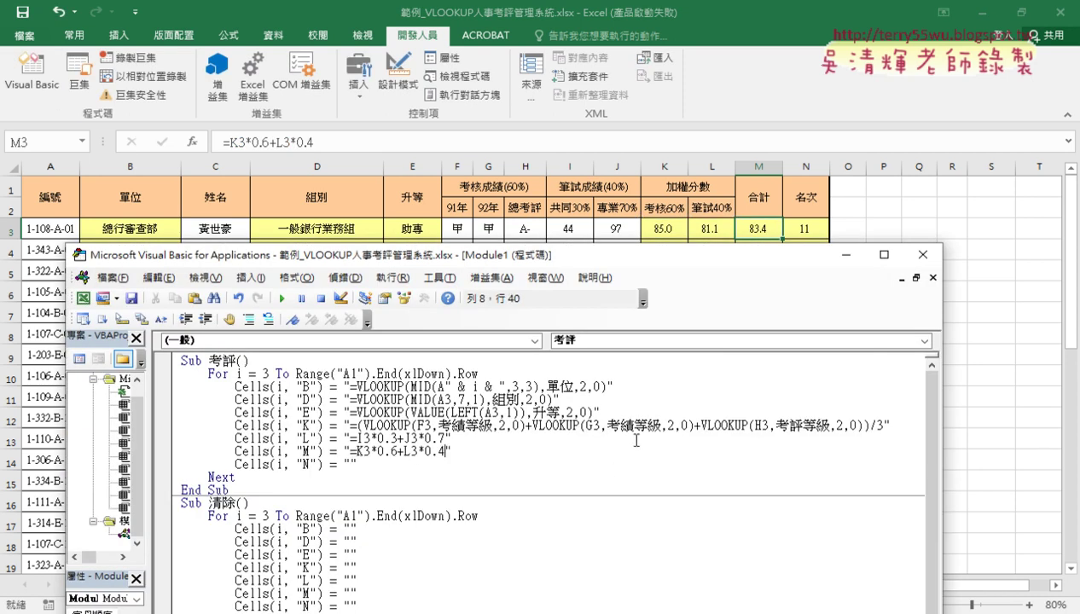
pyautogui.click(807, 229)
pyautogui.moveTo(441, 142); pyautogui.dragTo(117, 133)
pyautogui.hotkey('ctrl', 'c')
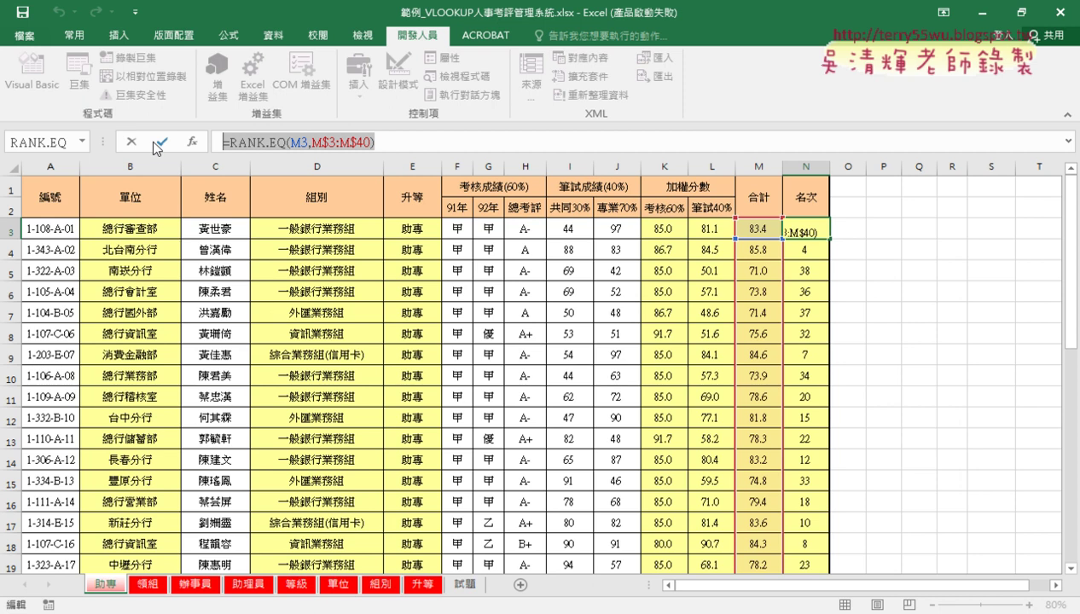
pyautogui.click(131, 142)
pyautogui.click(32, 81)
pyautogui.click(347, 464)
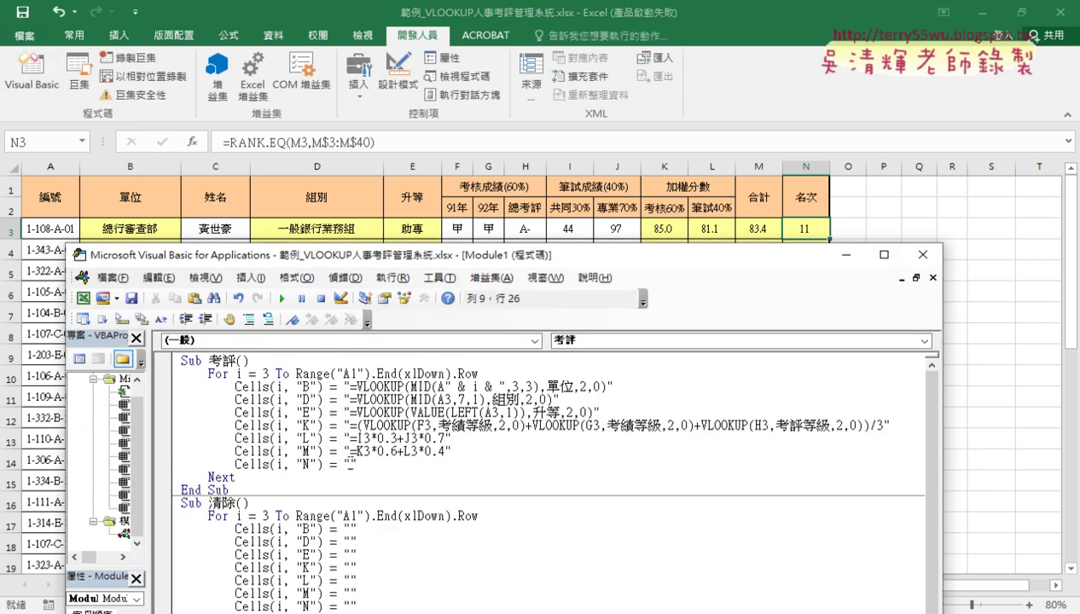
pyautogui.hotkey('ctrl', 'v')
pyautogui.click(581, 480)
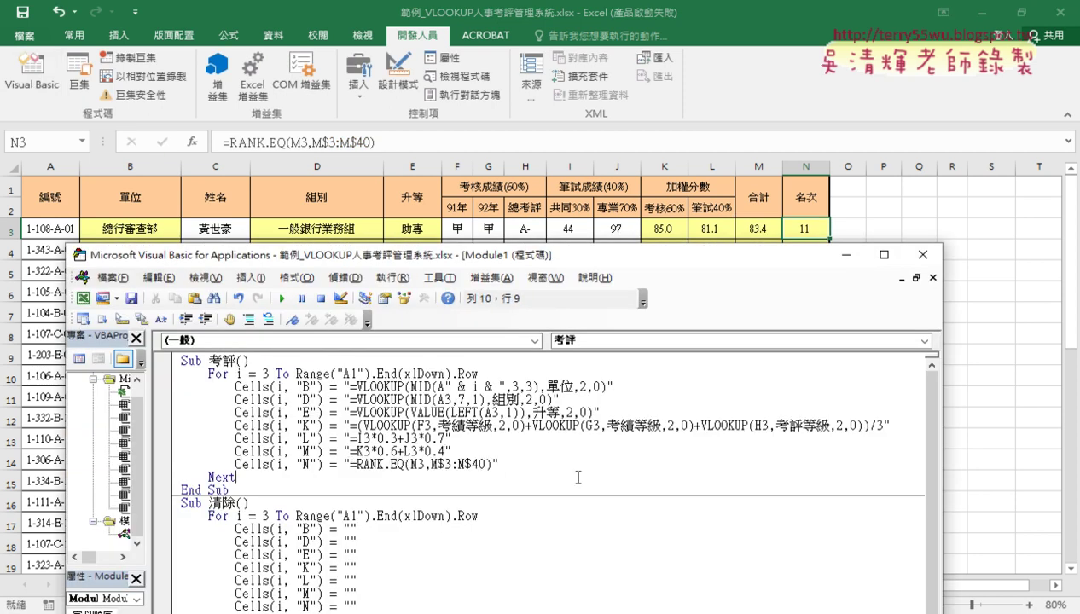
# Replace the hard-coded 3s in the D and F lookup formulas with the " & i & " join.
pyautogui.moveTo(444, 387)
pyautogui.mouseDown()
pyautogui.moveTo(493, 386)
pyautogui.moveTo(443, 398)
pyautogui.moveTo(494, 412)
pyautogui.mouseUp()
pyautogui.click(468, 400)
pyautogui.hotkey('ctrl', 'v')
pyautogui.hotkey('ctrl', 'v')
pyautogui.moveTo(601, 425); pyautogui.dragTo(593, 425)
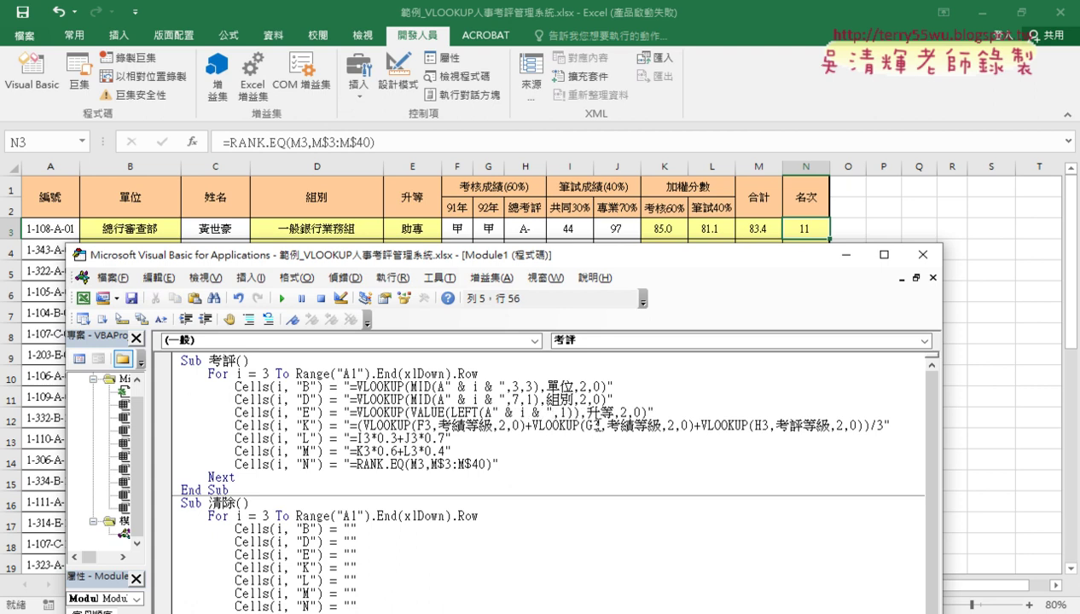
pyautogui.hotkey('ctrl', 'v')
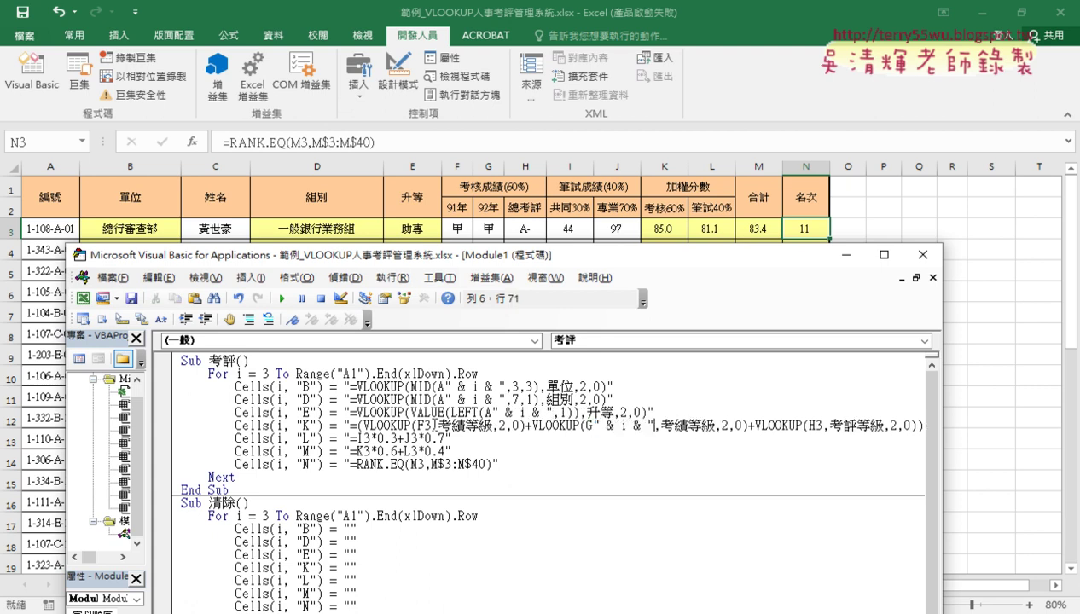
pyautogui.moveTo(431, 421); pyautogui.dragTo(424, 421)
pyautogui.hotkey('ctrl', 'v')
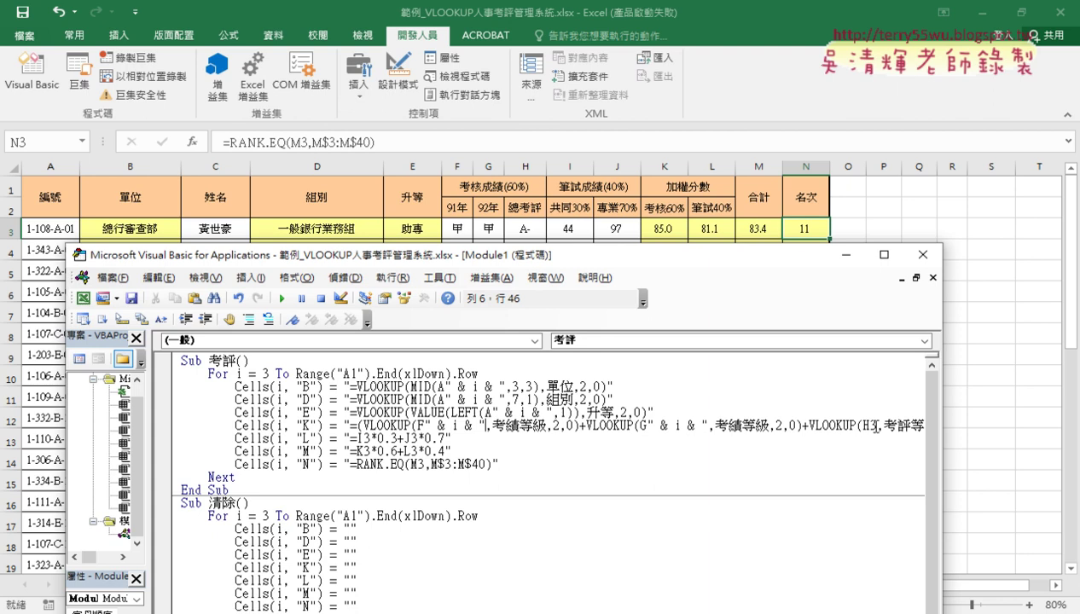
pyautogui.moveTo(867, 424); pyautogui.dragTo(859, 425)
pyautogui.hotkey('ctrl', 'v')
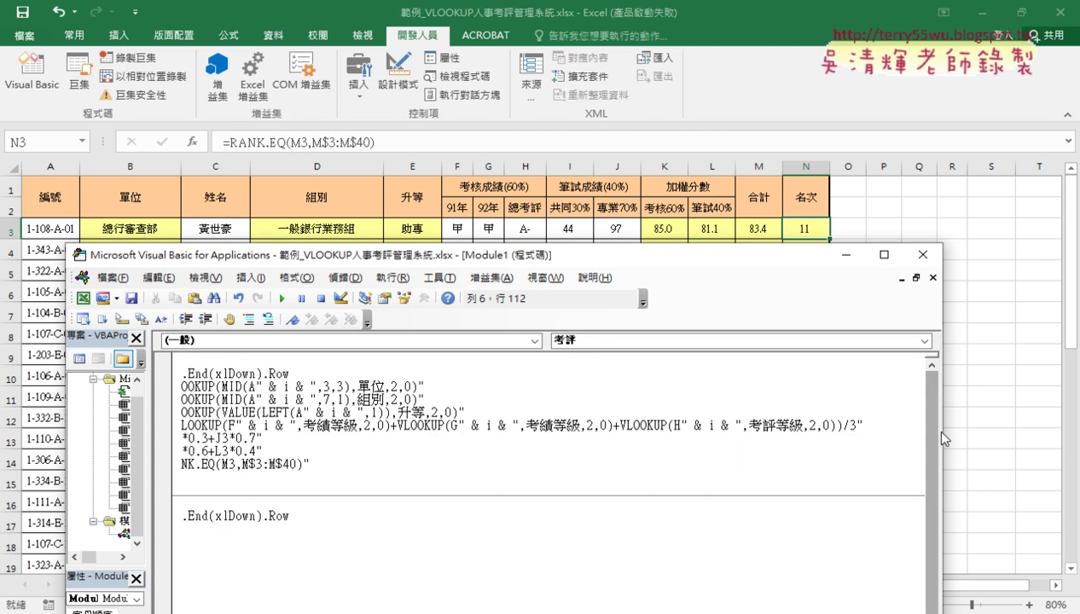
# Swap the fixed row 3 for " & i & " in the L, M and RANK.EQ formulas.
pyautogui.moveTo(943, 438); pyautogui.dragTo(1032, 438)
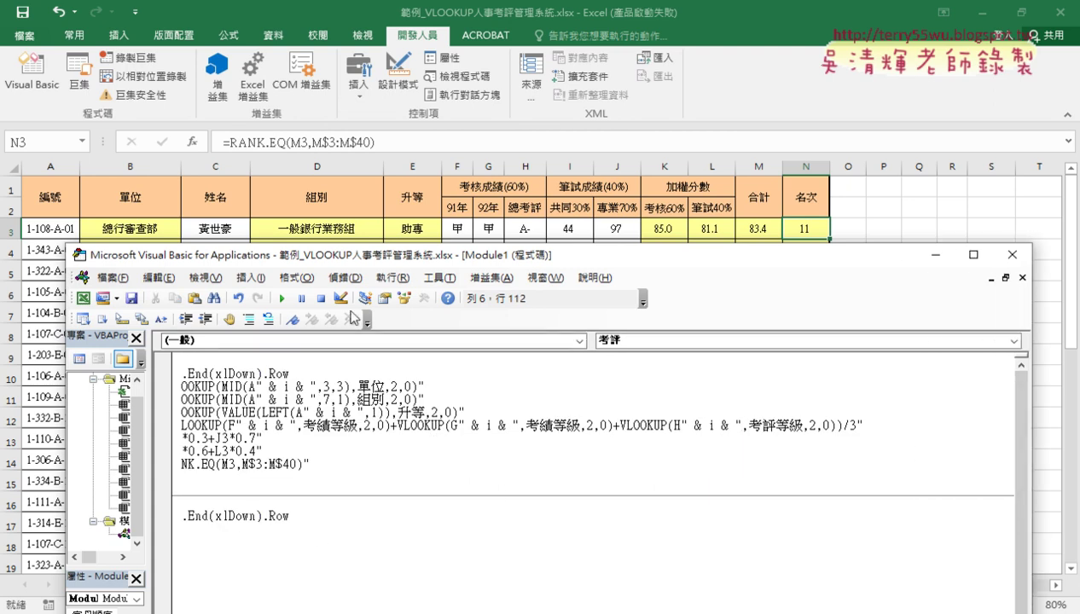
pyautogui.moveTo(381, 256); pyautogui.dragTo(515, 183)
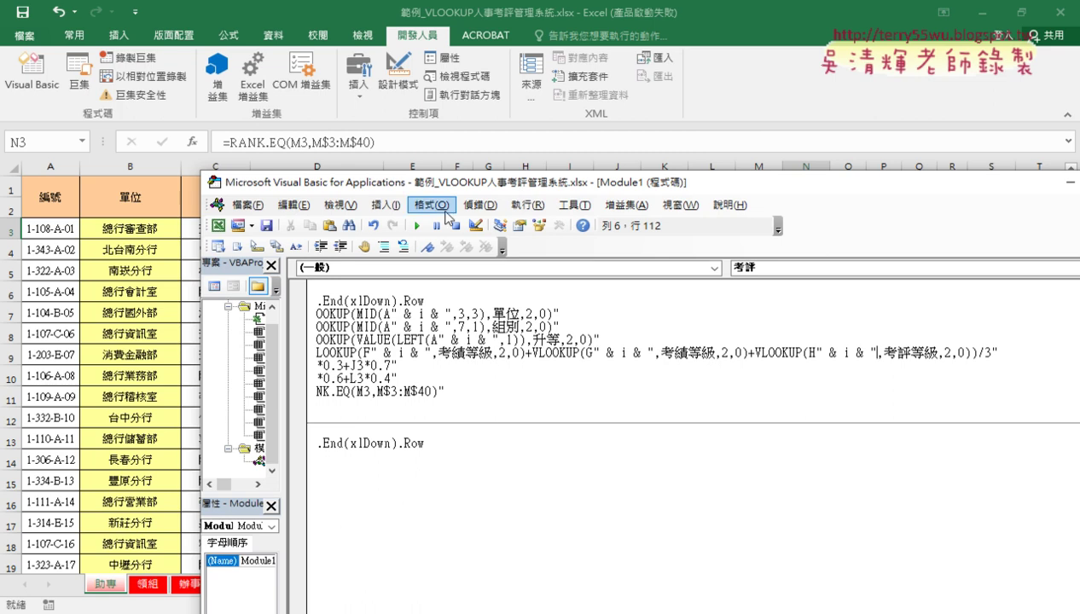
pyautogui.moveTo(437, 182); pyautogui.dragTo(420, 81)
pyautogui.moveTo(383, 526); pyautogui.dragTo(358, 523)
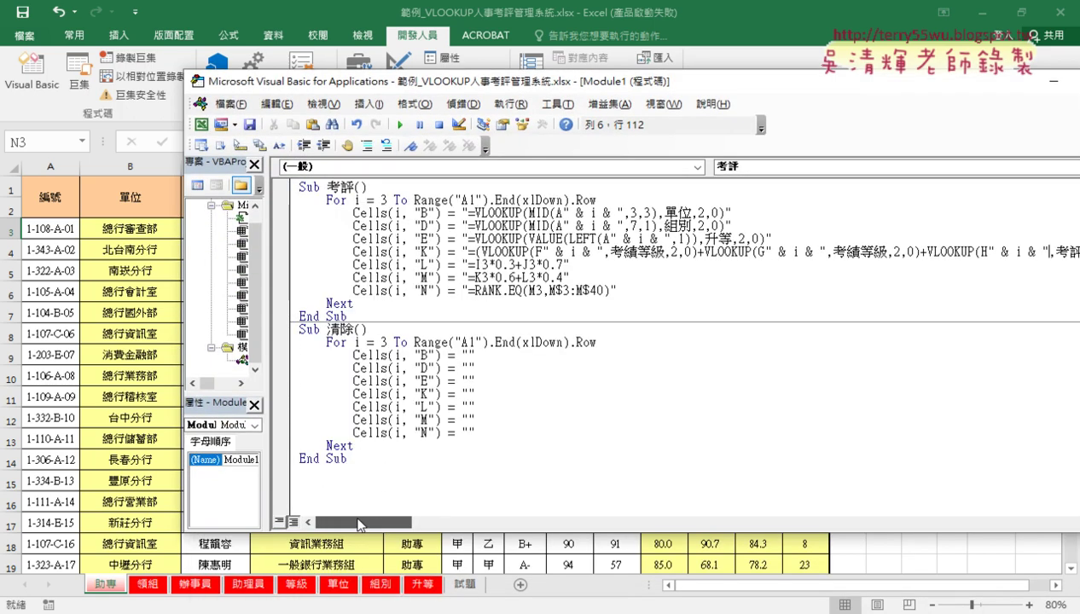
pyautogui.click(483, 265)
pyautogui.write('" & i & "')
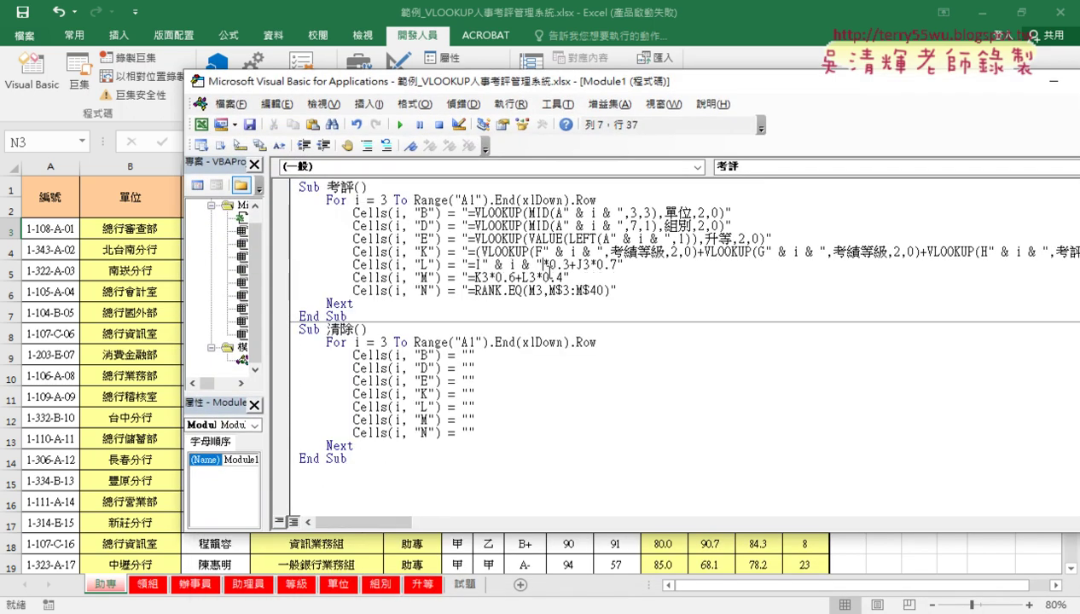
pyautogui.moveTo(582, 267); pyautogui.dragTo(588, 267)
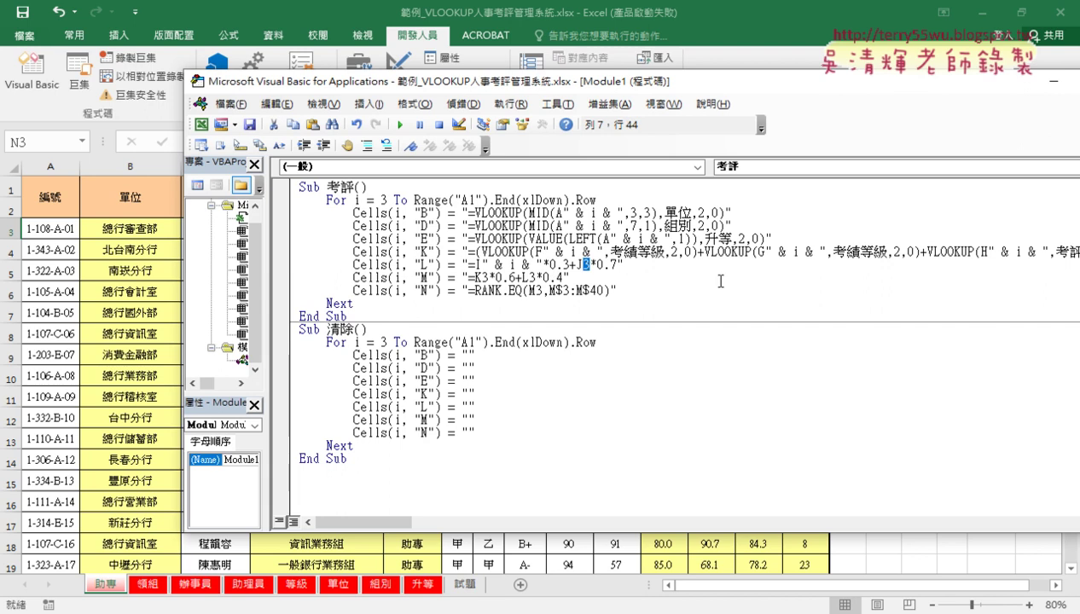
pyautogui.write('" & i & "')
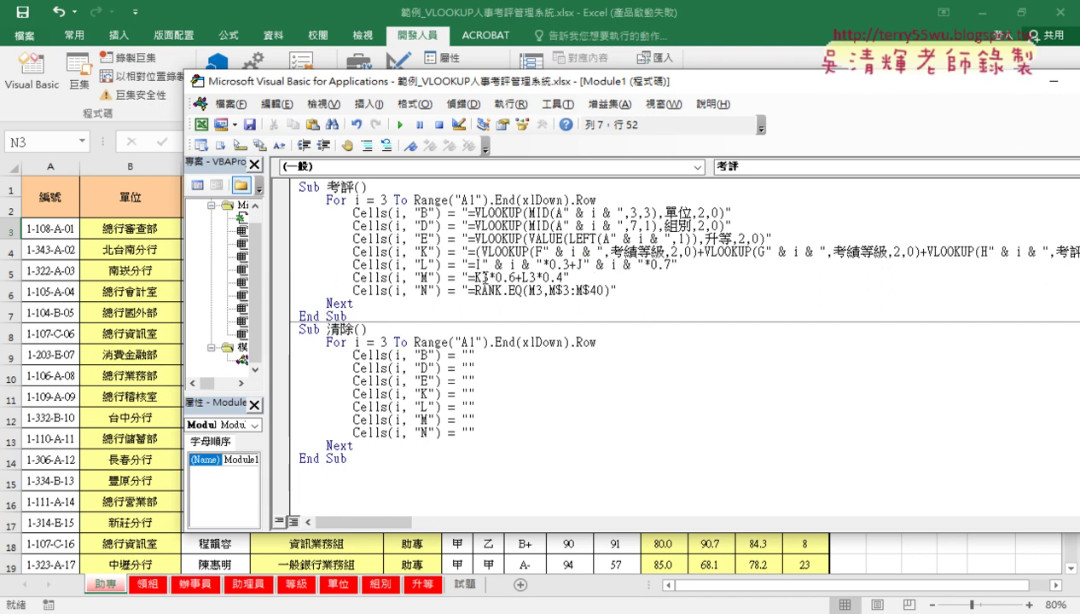
pyautogui.moveTo(479, 278); pyautogui.dragTo(487, 279)
pyautogui.write('" & i & "')
pyautogui.moveTo(581, 277); pyautogui.dragTo(530, 291)
pyautogui.write('" & i & "*0.6+L')
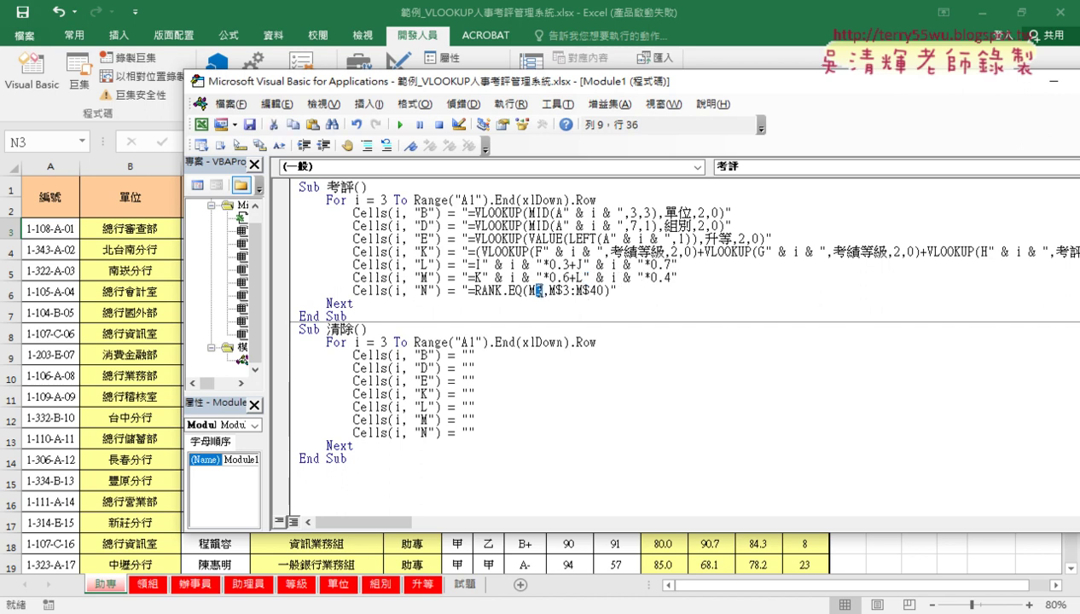
pyautogui.write('" & i & "')
pyautogui.click(632, 315)
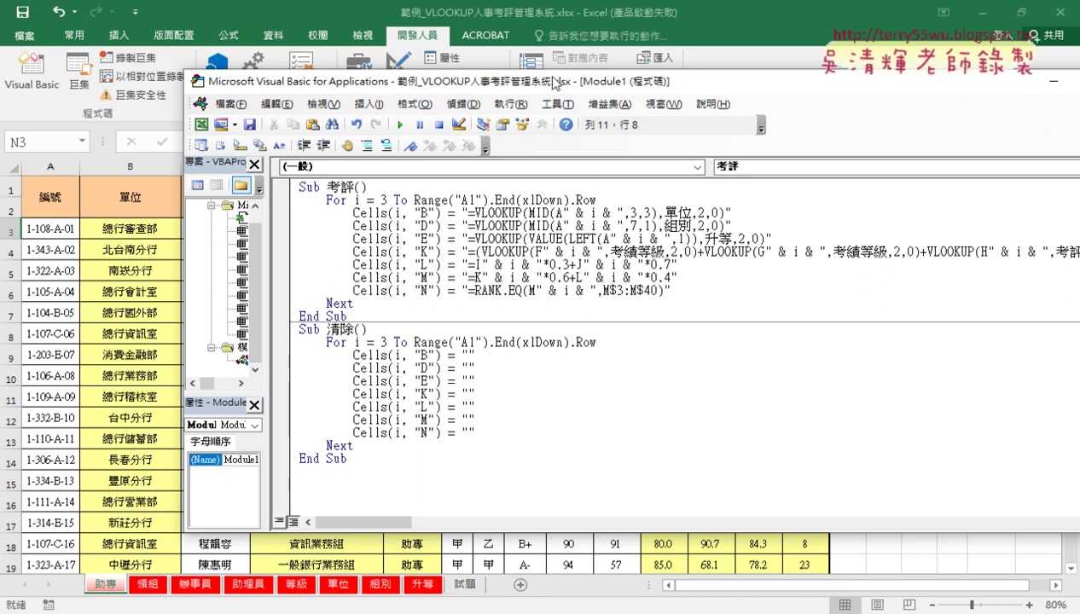
pyautogui.moveTo(555, 82); pyautogui.dragTo(736, 55)
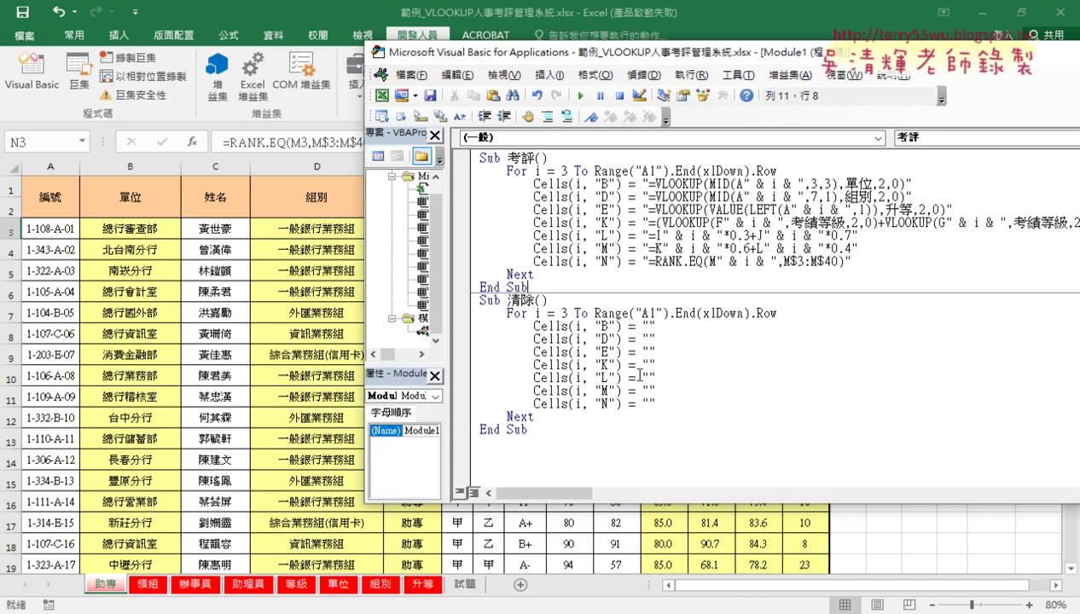
# Run Sub 清除 from the VBA editor, then return to the worksheet at cell A3.
pyautogui.click(641, 377)
pyautogui.click(582, 97)
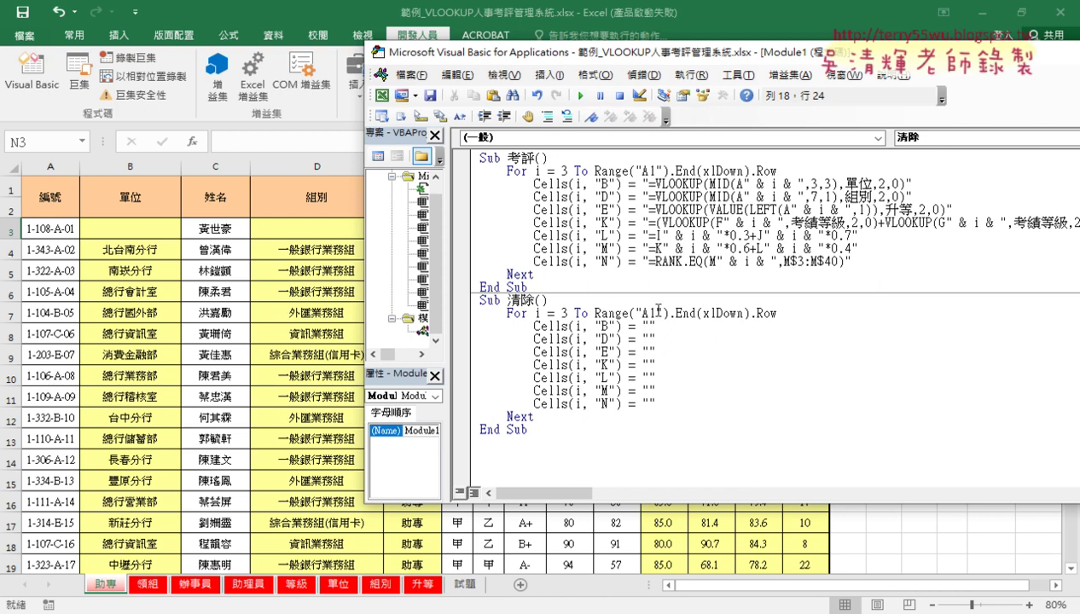
pyautogui.moveTo(659, 313); pyautogui.dragTo(652, 314)
pyautogui.click(42, 210)
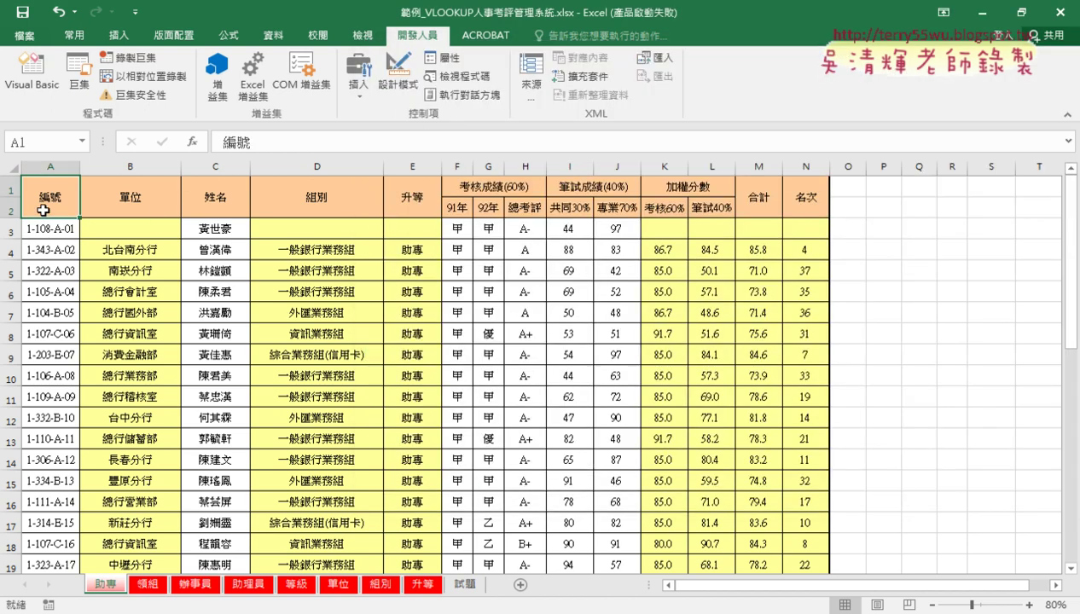
pyautogui.press('Down')
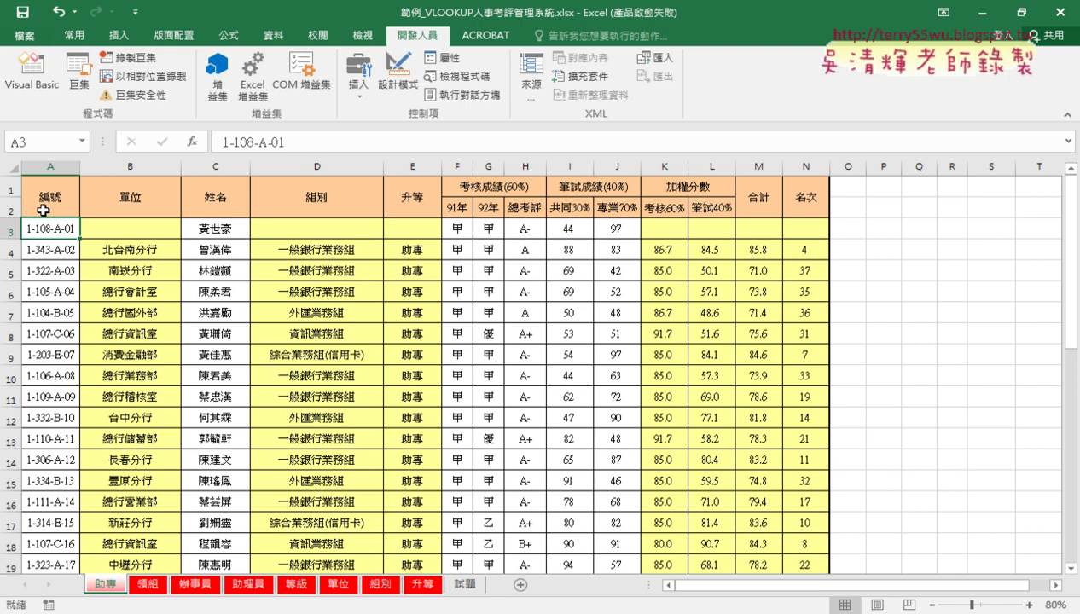
# Change the starting cell from Range("A1") to Range("A3") in both 清除 and 考評.
pyautogui.click(32, 72)
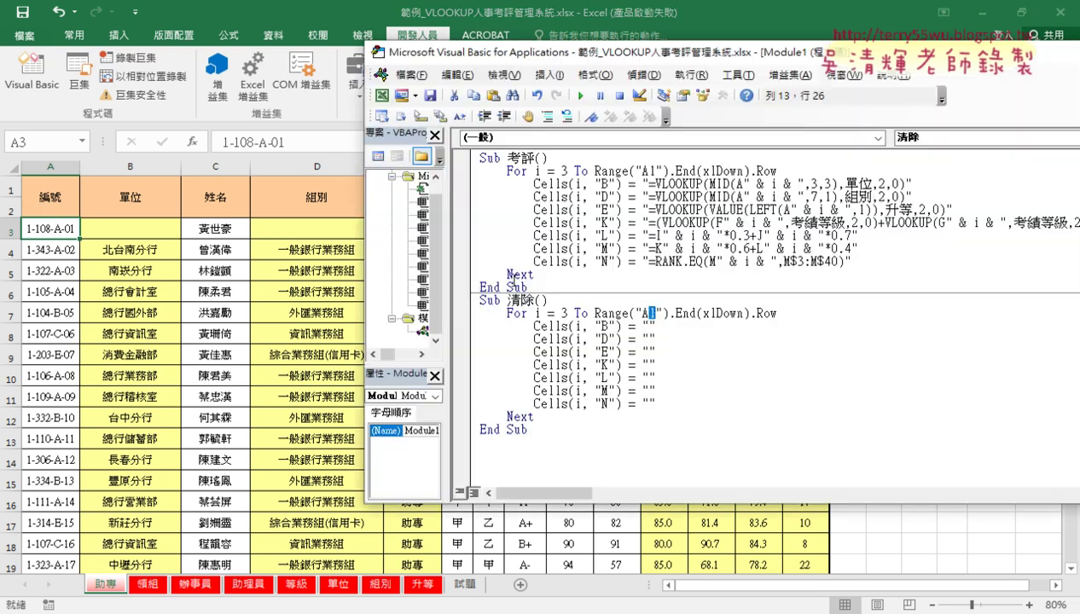
pyautogui.write('3')
pyautogui.moveTo(655, 170); pyautogui.dragTo(647, 171)
pyautogui.write('3')
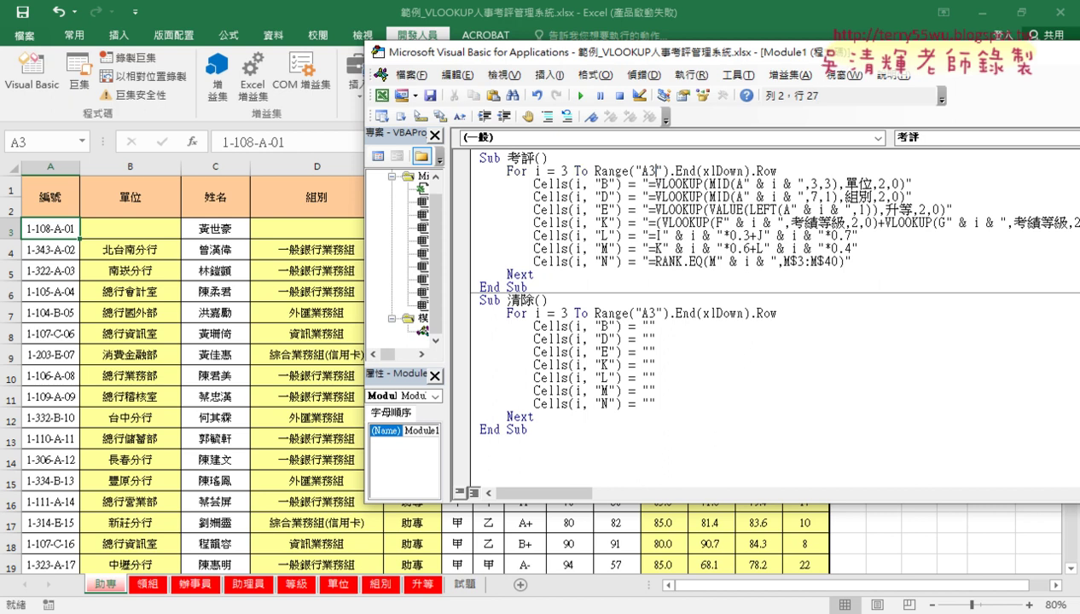
# Run 清除 to clear all rows, then run 考評 to refill them.
pyautogui.click(642, 339)
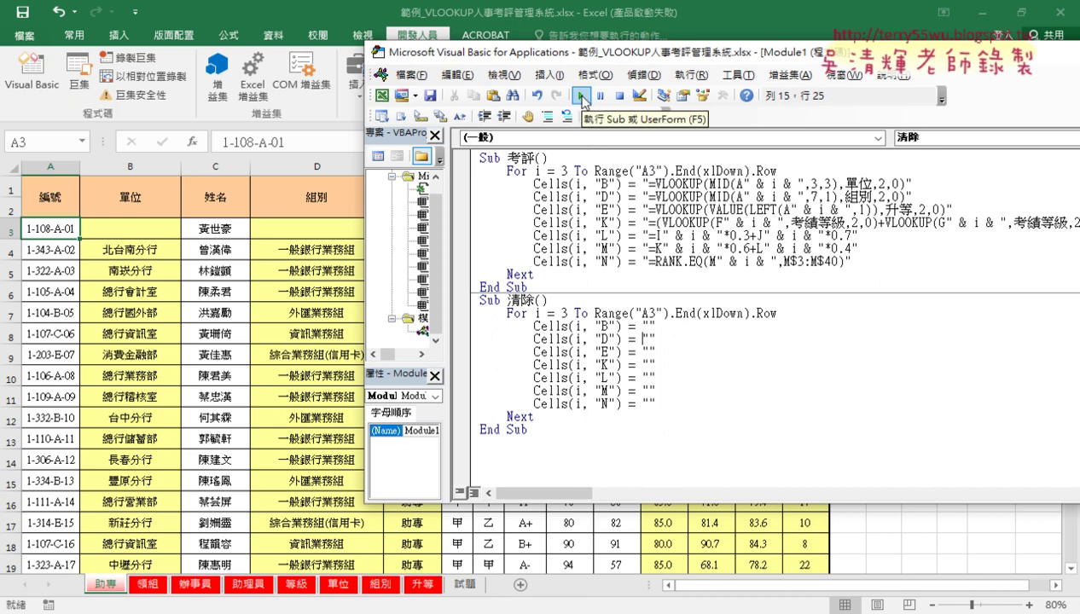
pyautogui.click(582, 96)
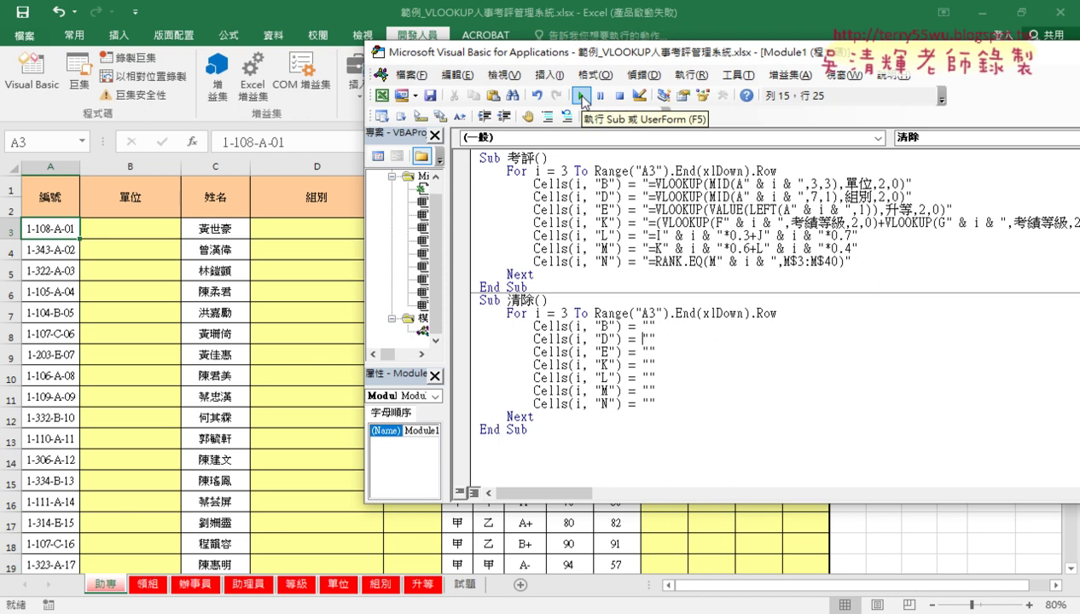
pyautogui.click(594, 196)
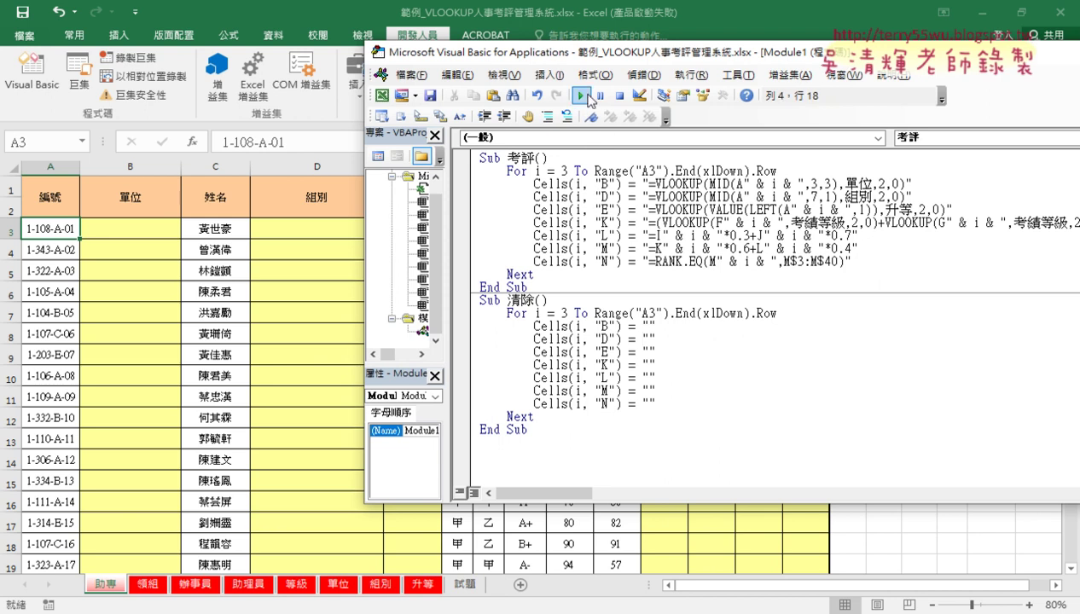
pyautogui.click(582, 96)
pyautogui.moveTo(574, 63); pyautogui.dragTo(834, 429)
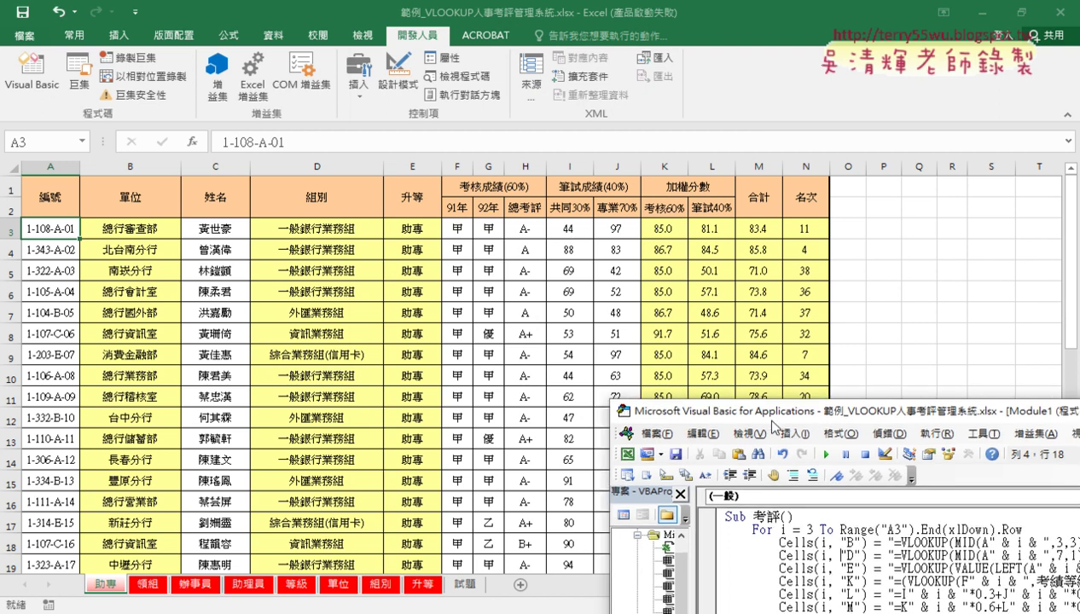
pyautogui.moveTo(785, 426); pyautogui.dragTo(243, 274)
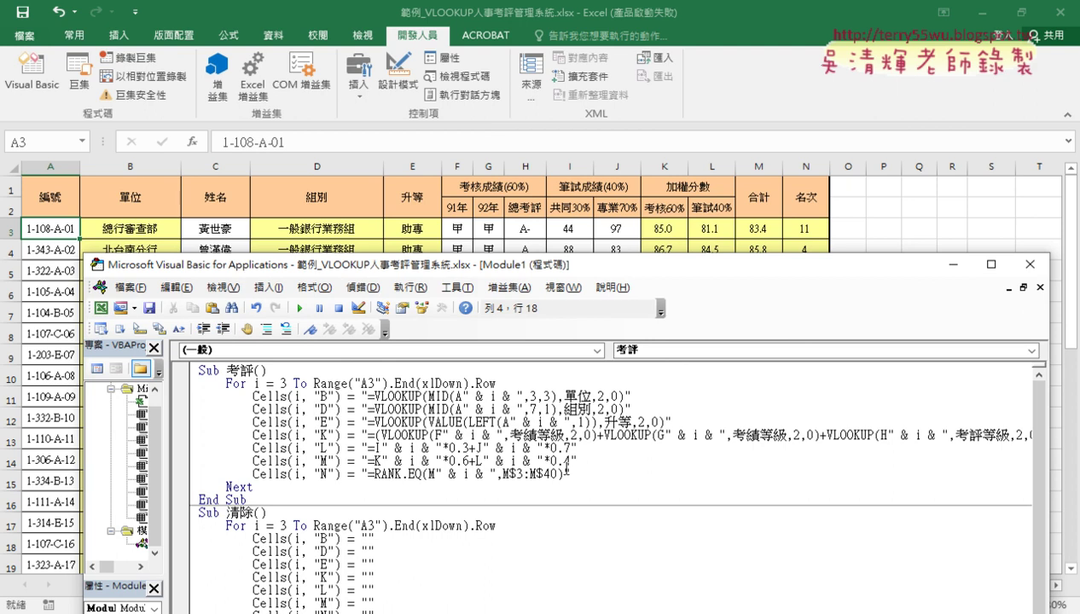
pyautogui.moveTo(645, 393); pyautogui.dragTo(191, 400)
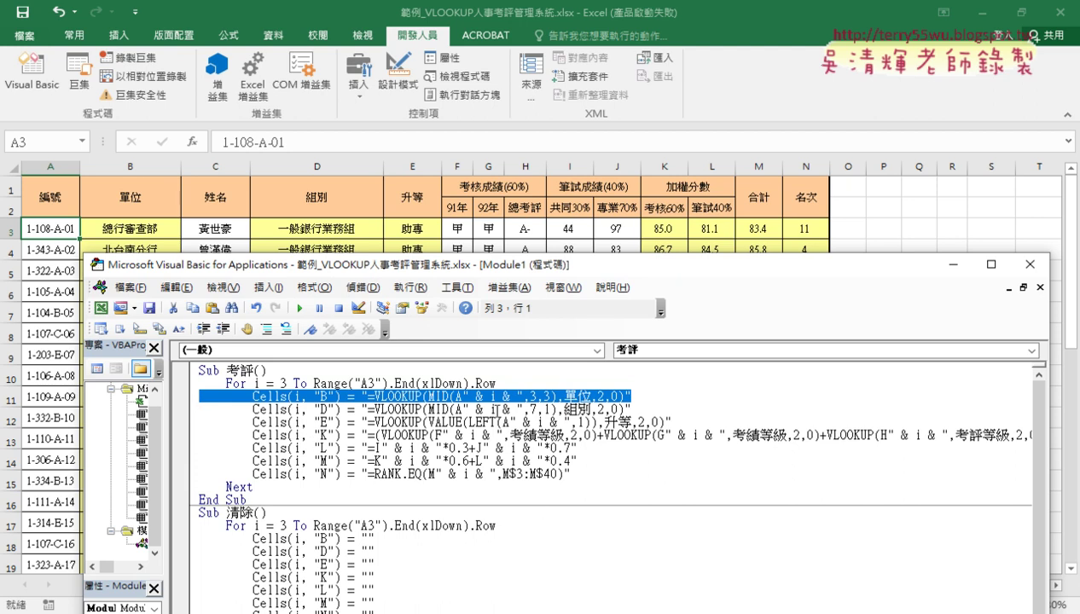
pyautogui.moveTo(463, 396)
pyautogui.mouseDown()
pyautogui.moveTo(521, 396)
pyautogui.moveTo(522, 409)
pyautogui.mouseUp()
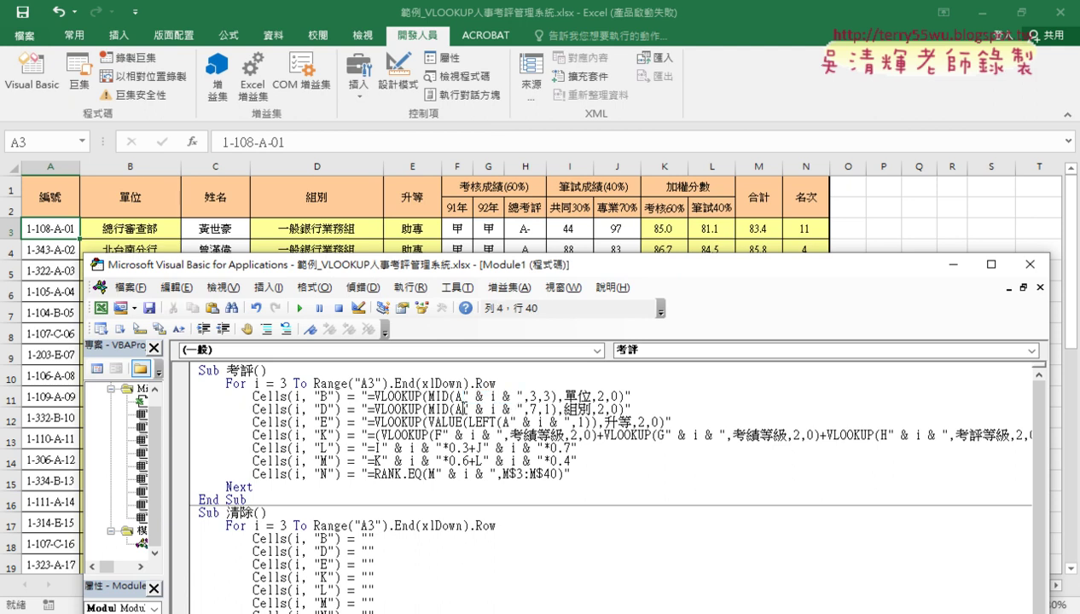